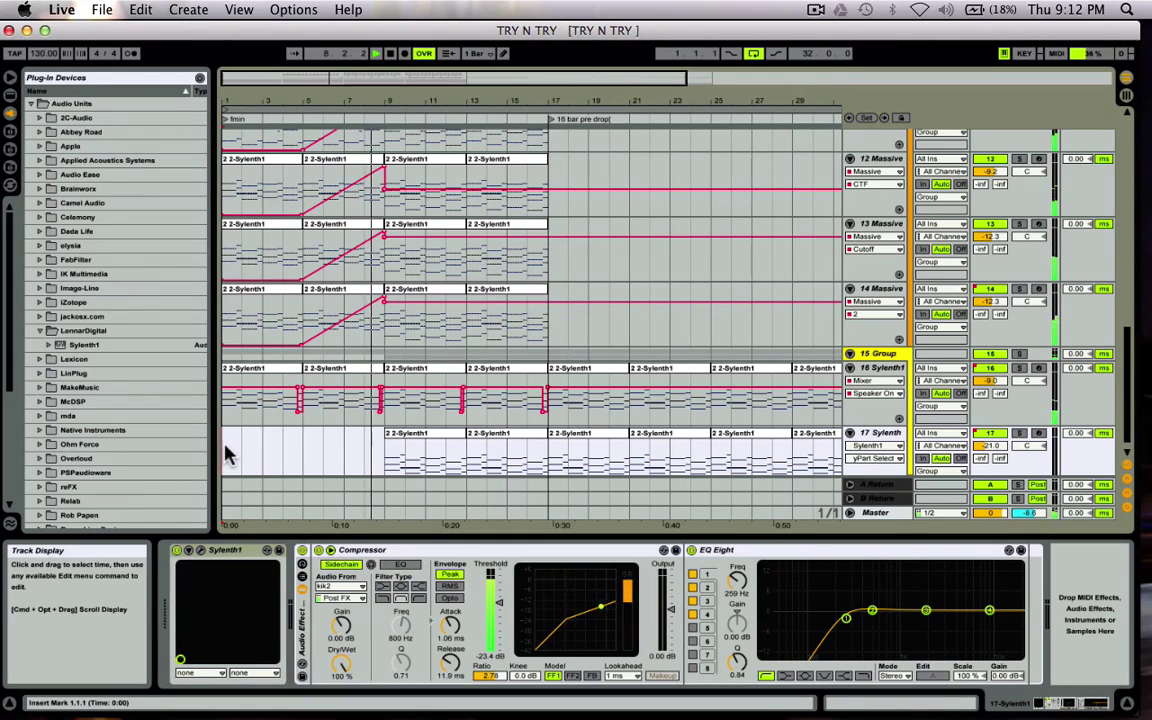
# Stop playback, solo the 15 Group, and show the Sylenth1 plug-in window of track 17.
pyautogui.press('space')
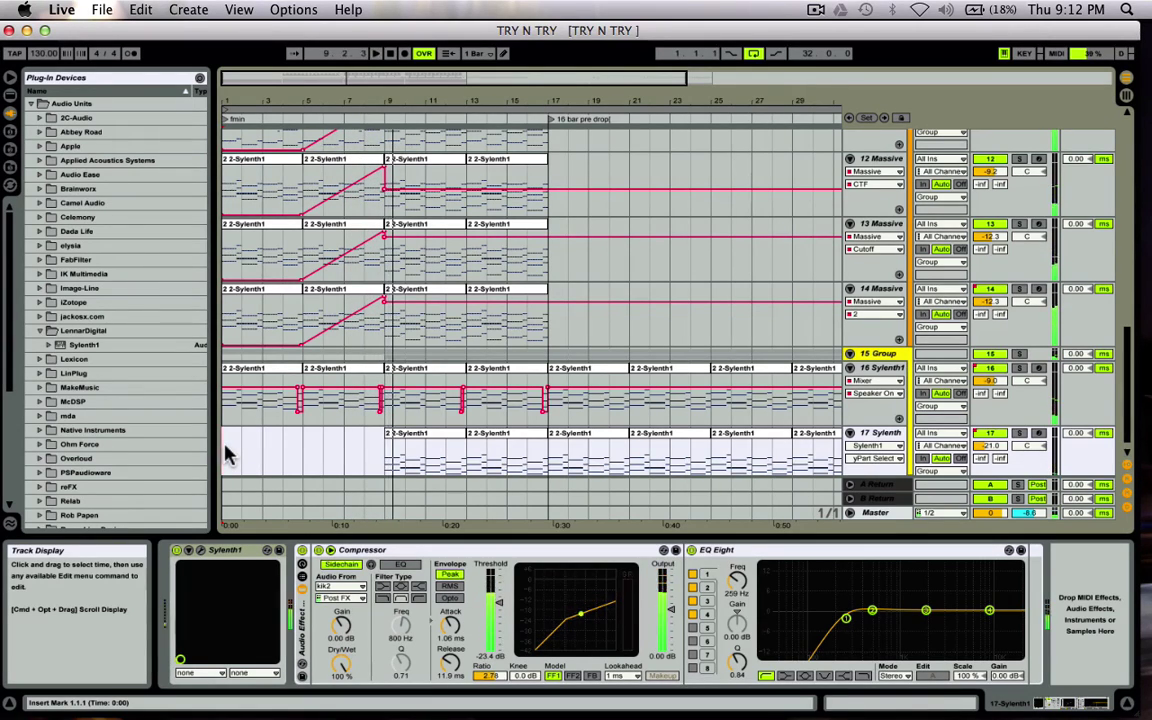
pyautogui.click(1019, 355)
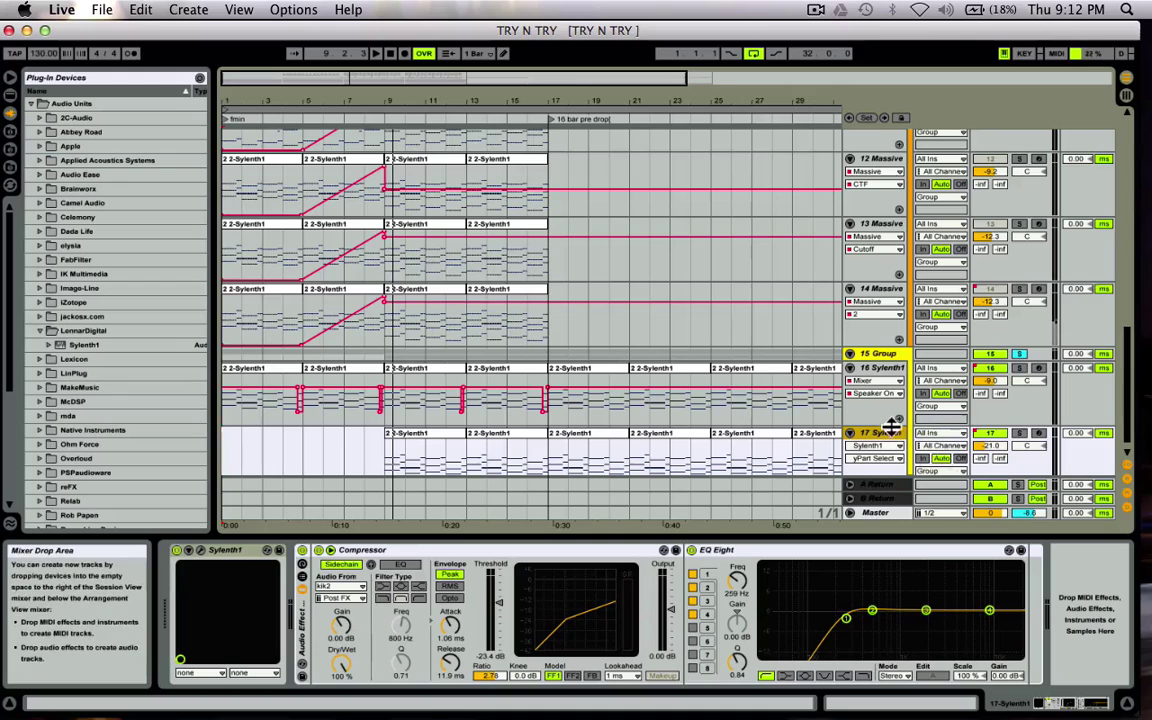
pyautogui.scroll(-1, 890, 426)
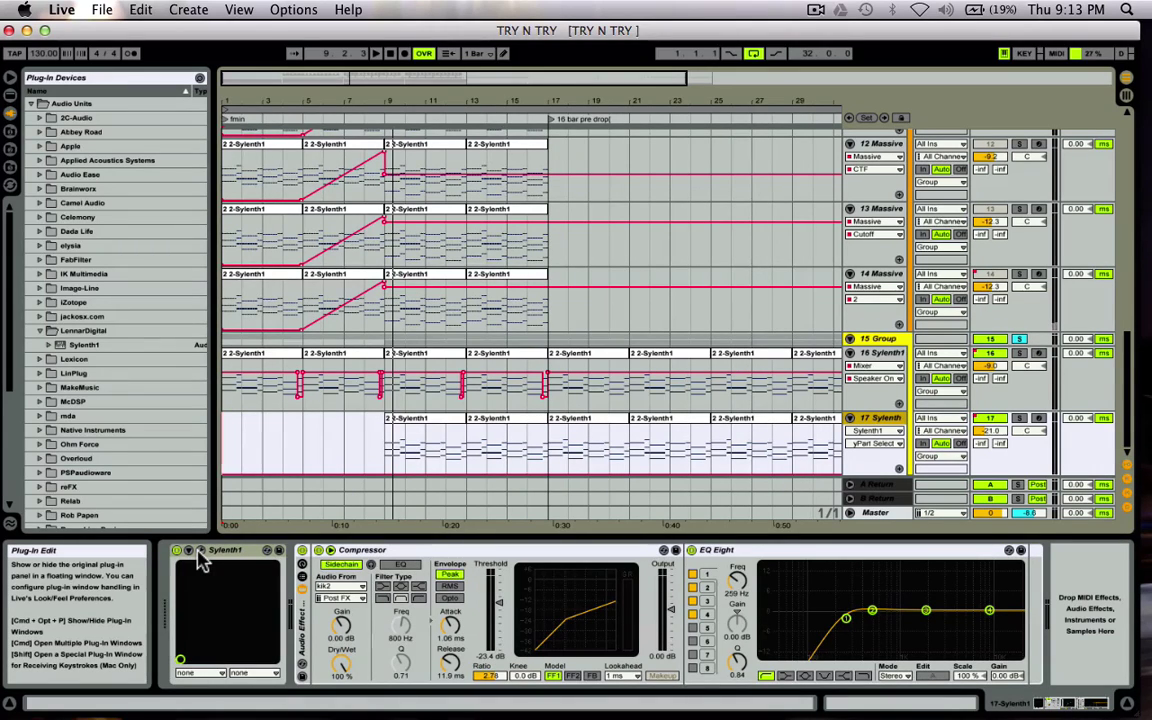
pyautogui.click(199, 551)
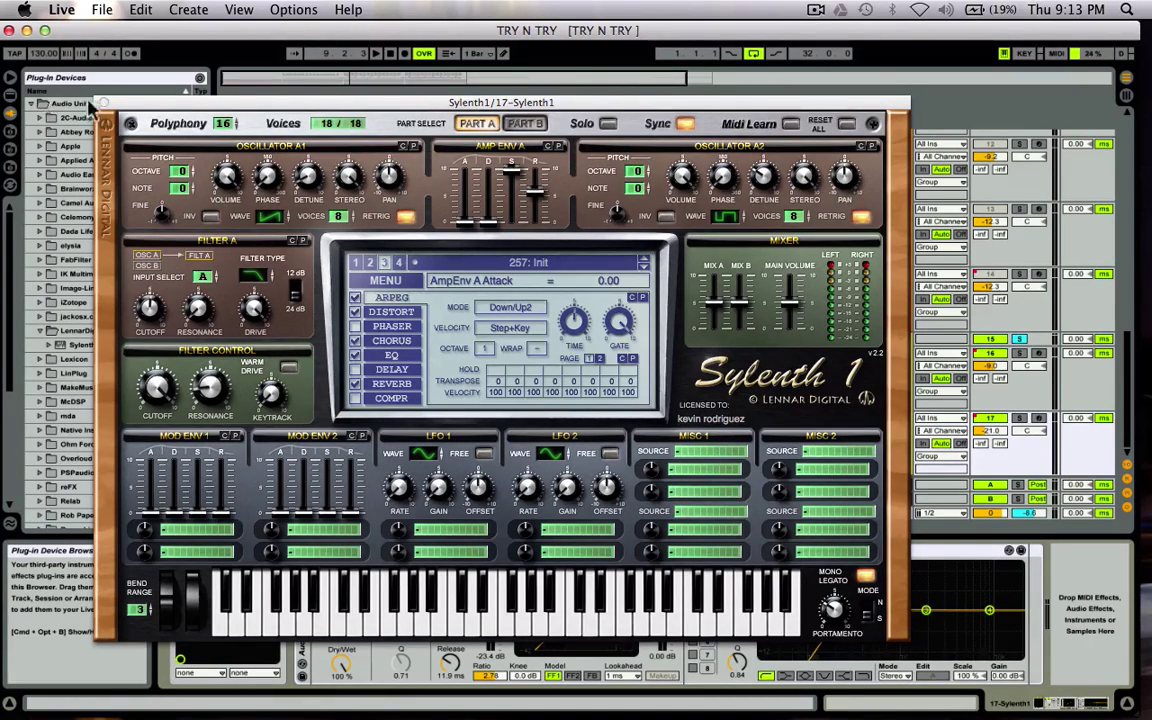
# Play the arrangement from bar 17 and compare track 17 soloed against the full mix.
pyautogui.moveTo(228, 103); pyautogui.dragTo(187, 195)
pyautogui.moveTo(225, 265); pyautogui.dragTo(327, 506)
pyautogui.click(547, 462)
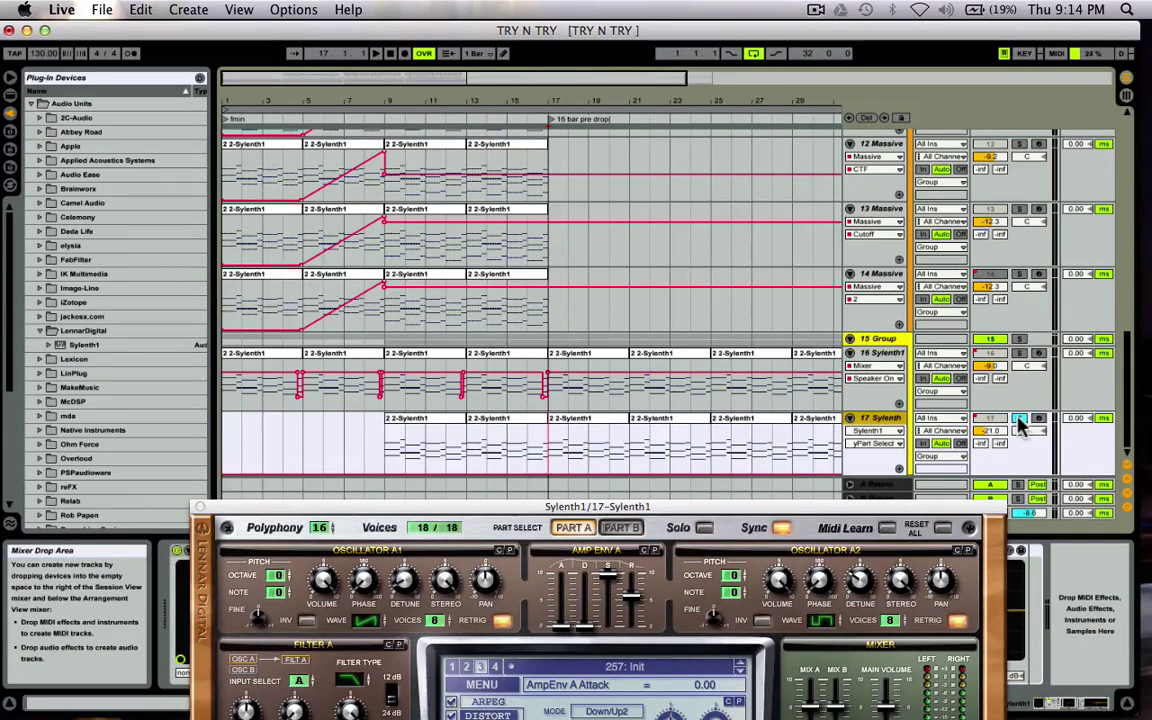
pyautogui.press('space')
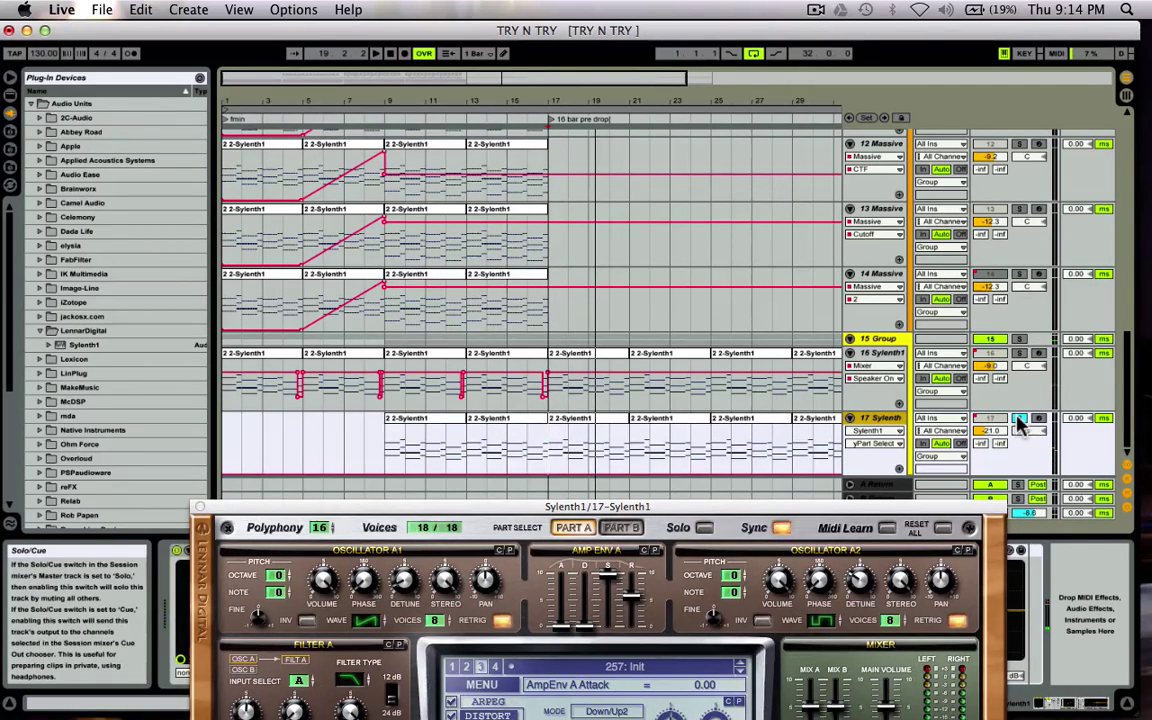
pyautogui.press('space')
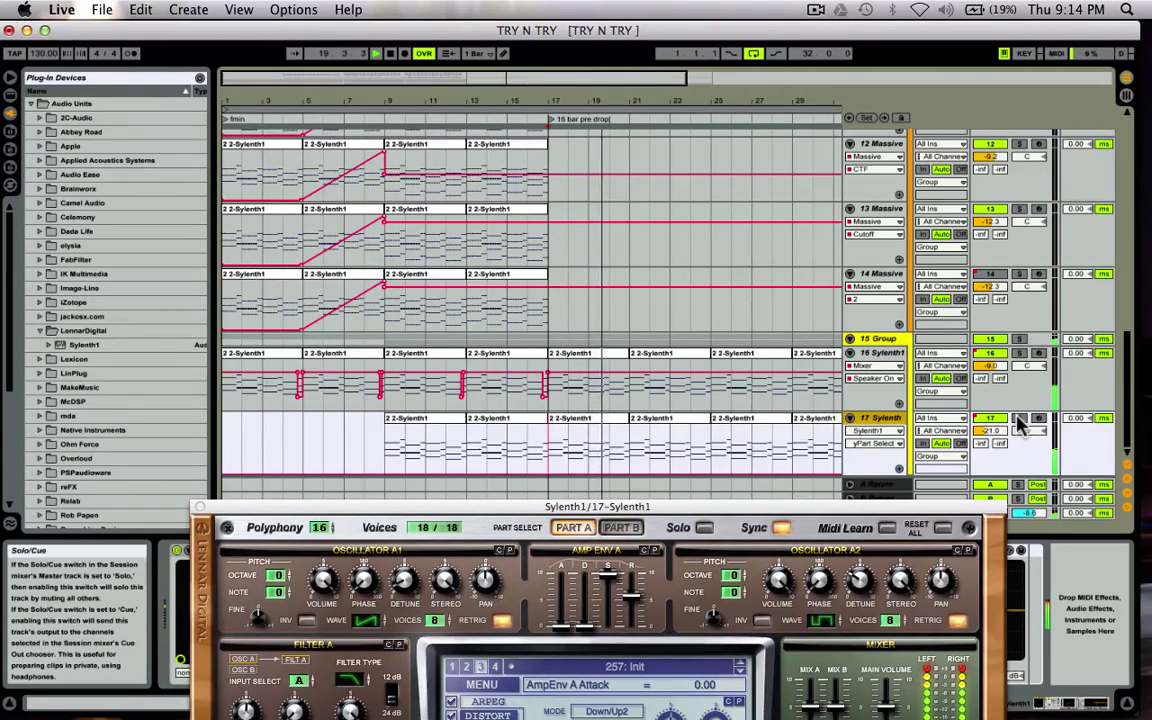
pyautogui.click(1018, 420)
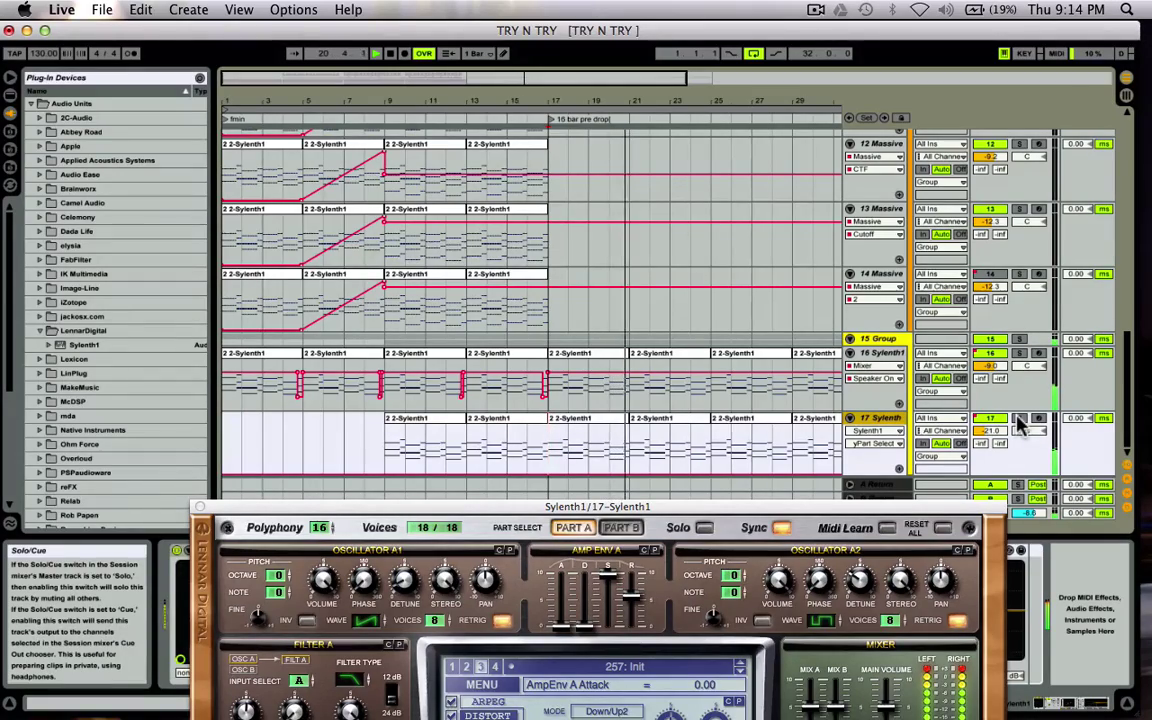
# Reposition the Sylenth1 window over the arrangement so the entire synth panel can be seen.
pyautogui.moveTo(700, 515); pyautogui.dragTo(707, 657)
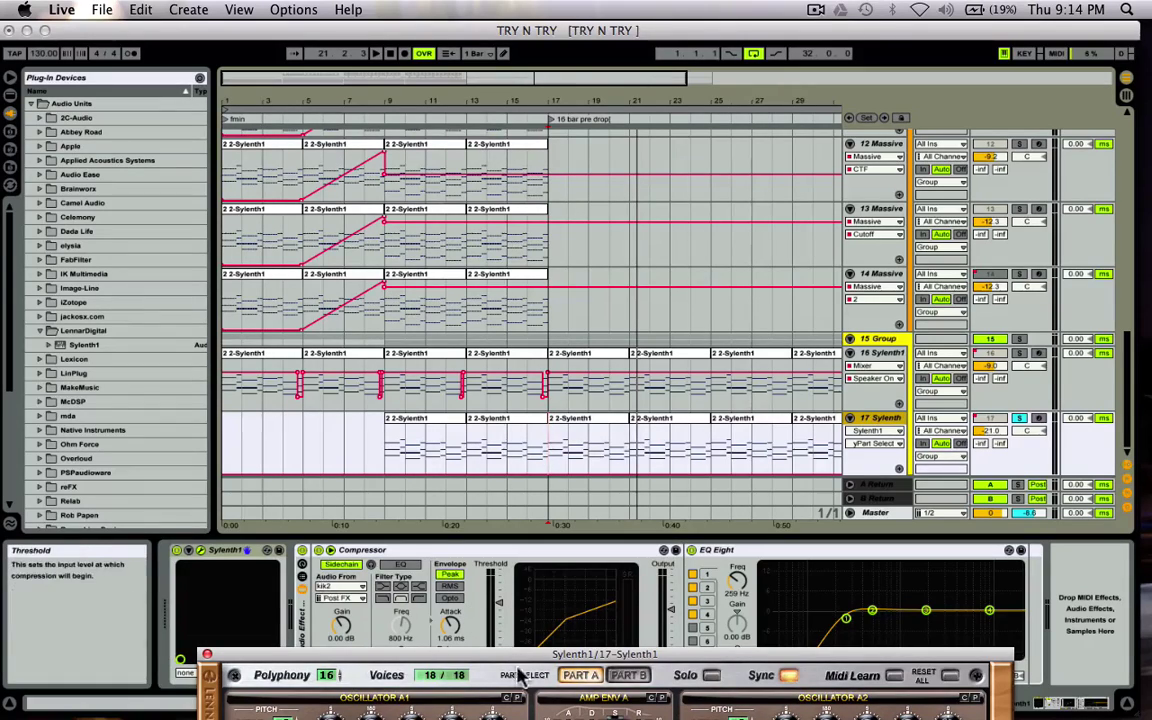
pyautogui.moveTo(530, 656); pyautogui.dragTo(520, 140)
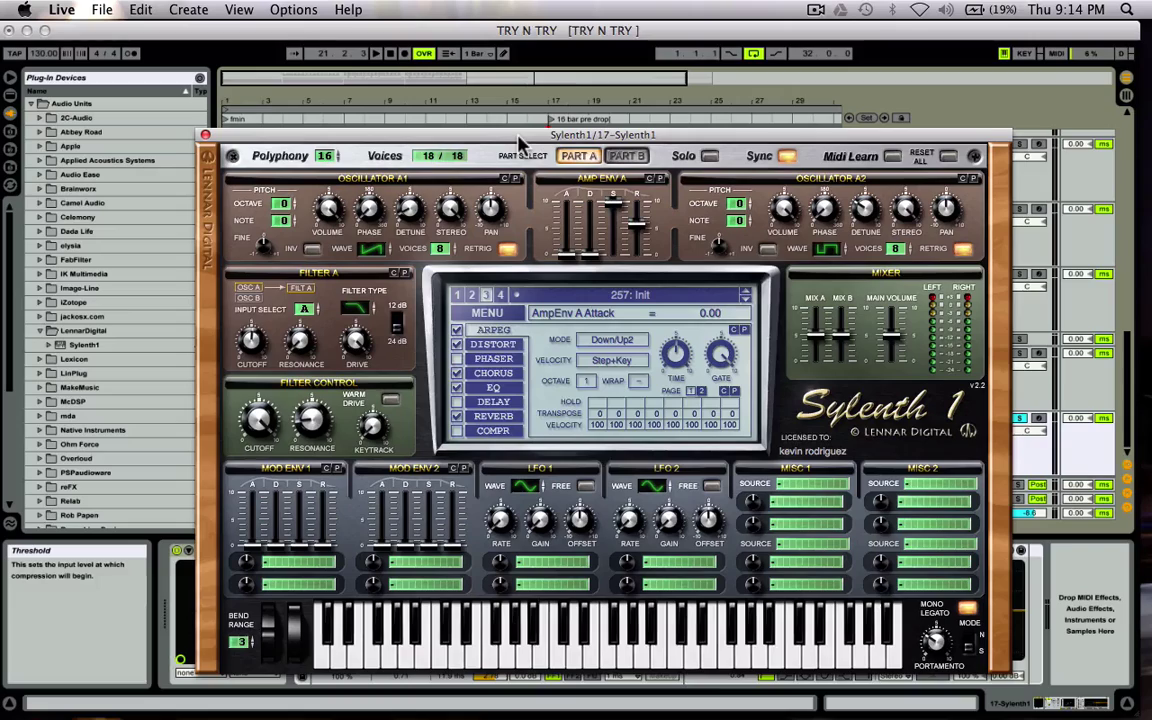
pyautogui.click(492, 139)
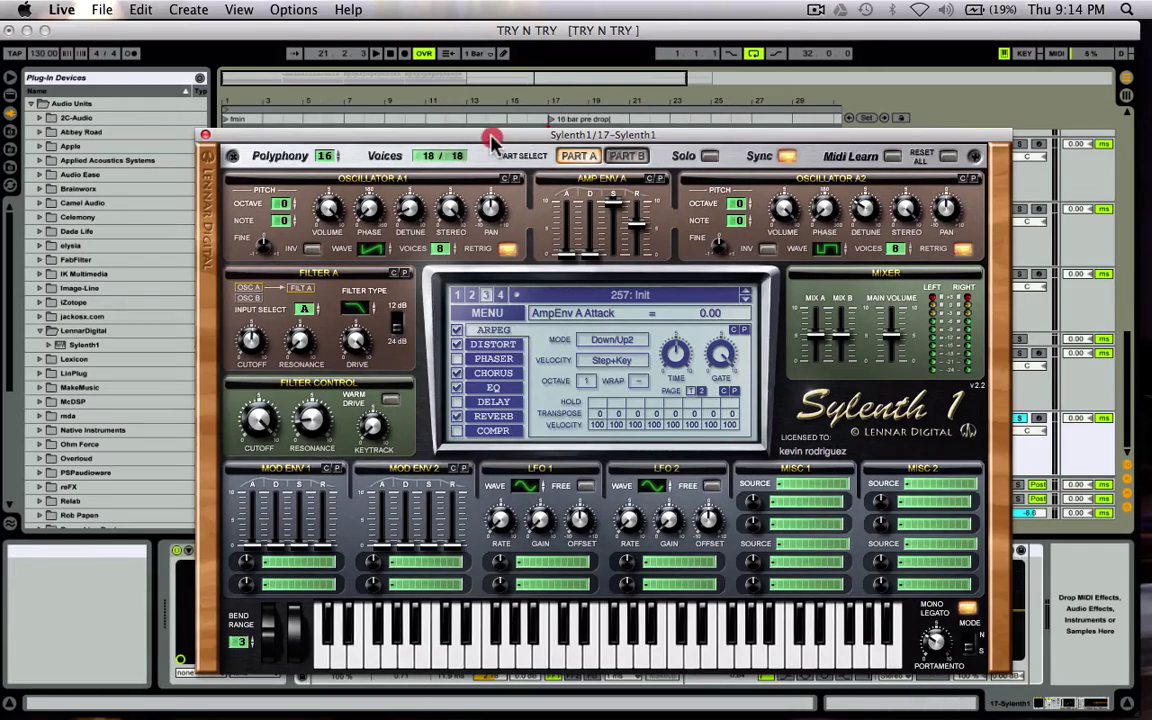
pyautogui.moveTo(492, 139); pyautogui.dragTo(443, 122)
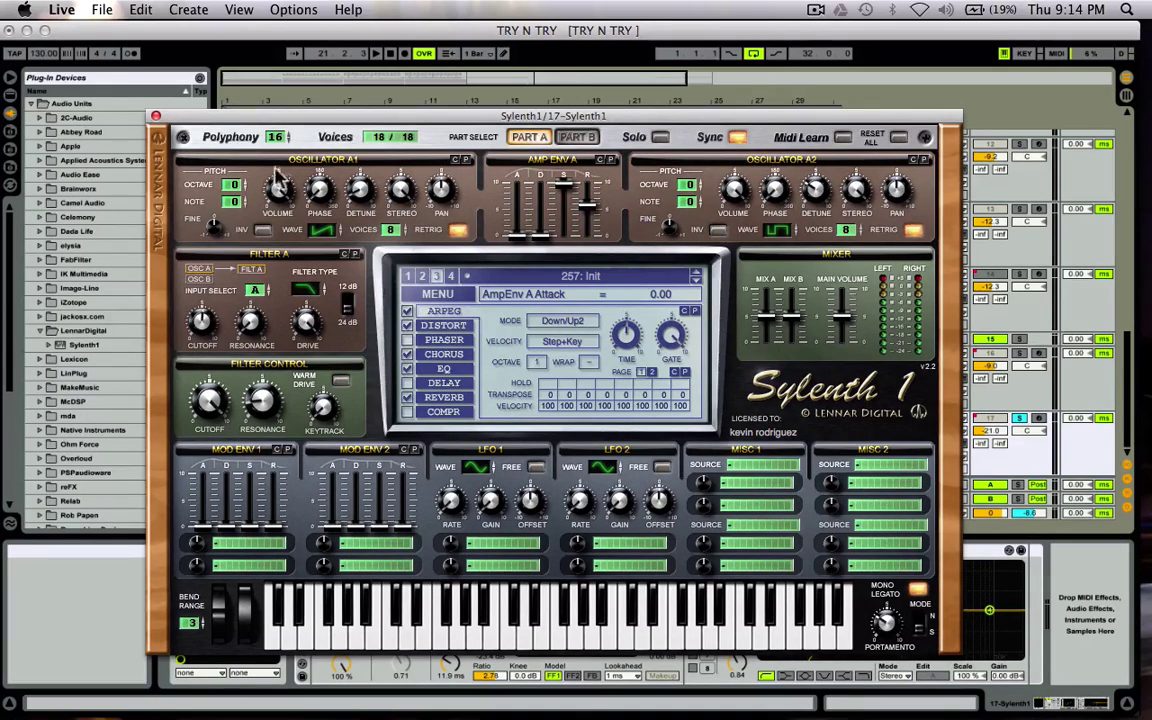
pyautogui.click(436, 296)
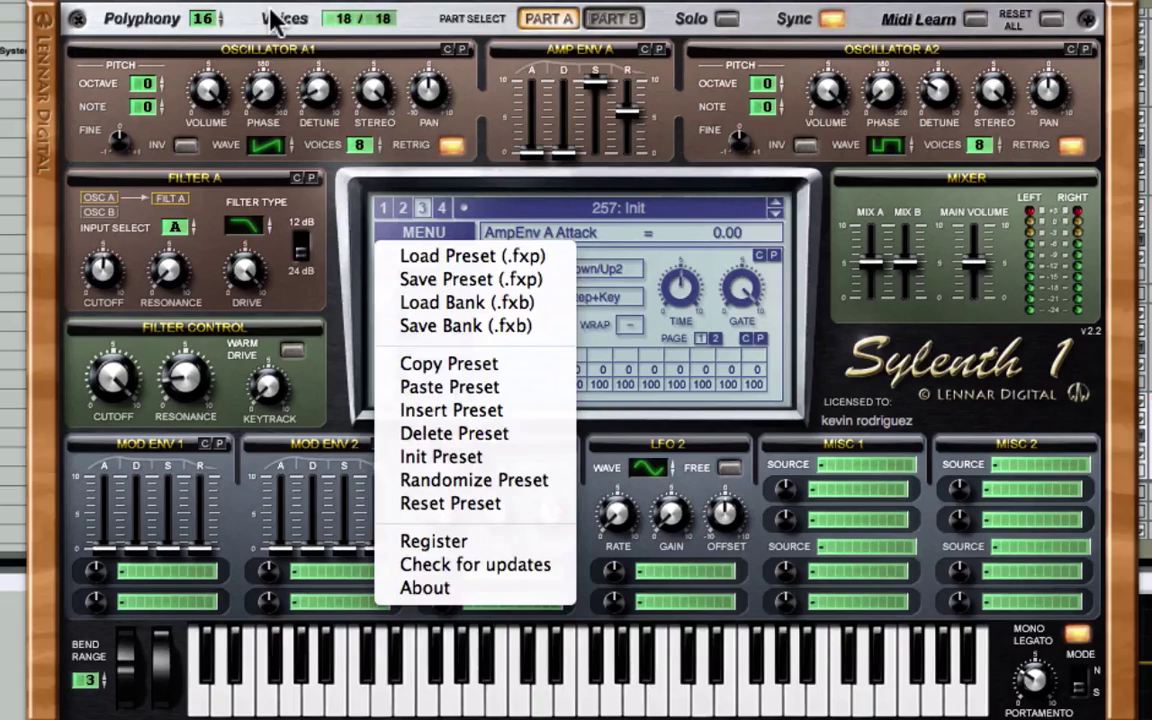
pyautogui.click(325, 135)
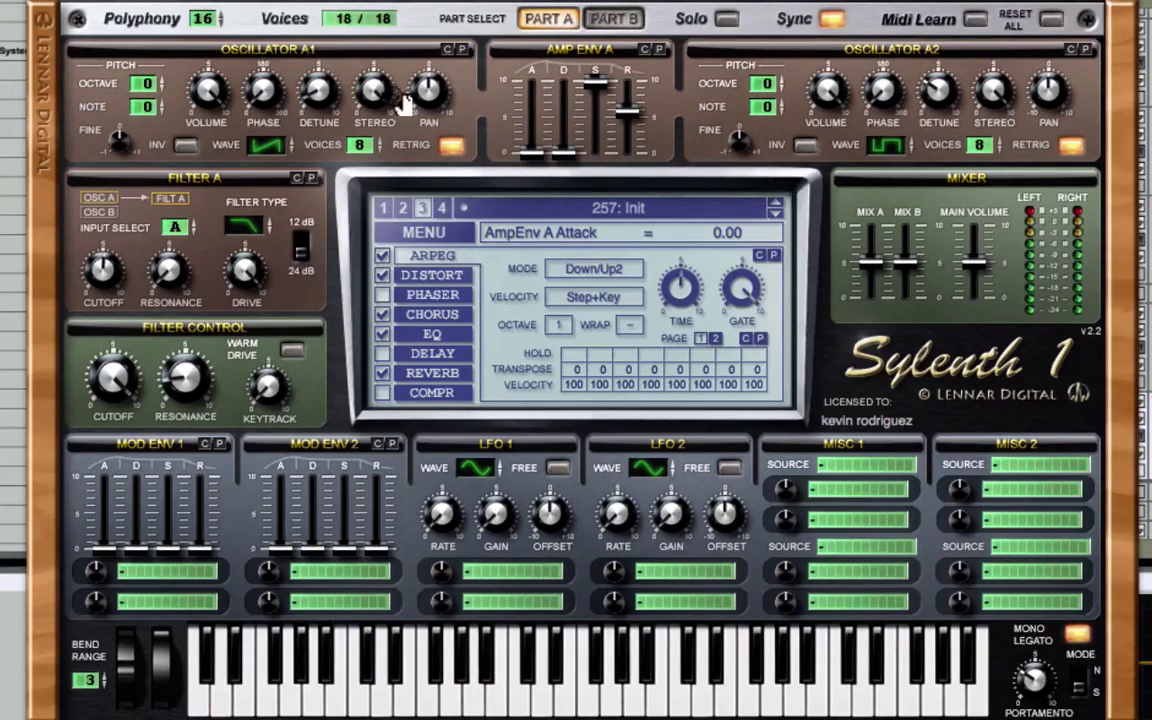
# Check the synth's polyphony and the wave, detune and stereo settings of Oscillator A1.
pyautogui.click(203, 21)
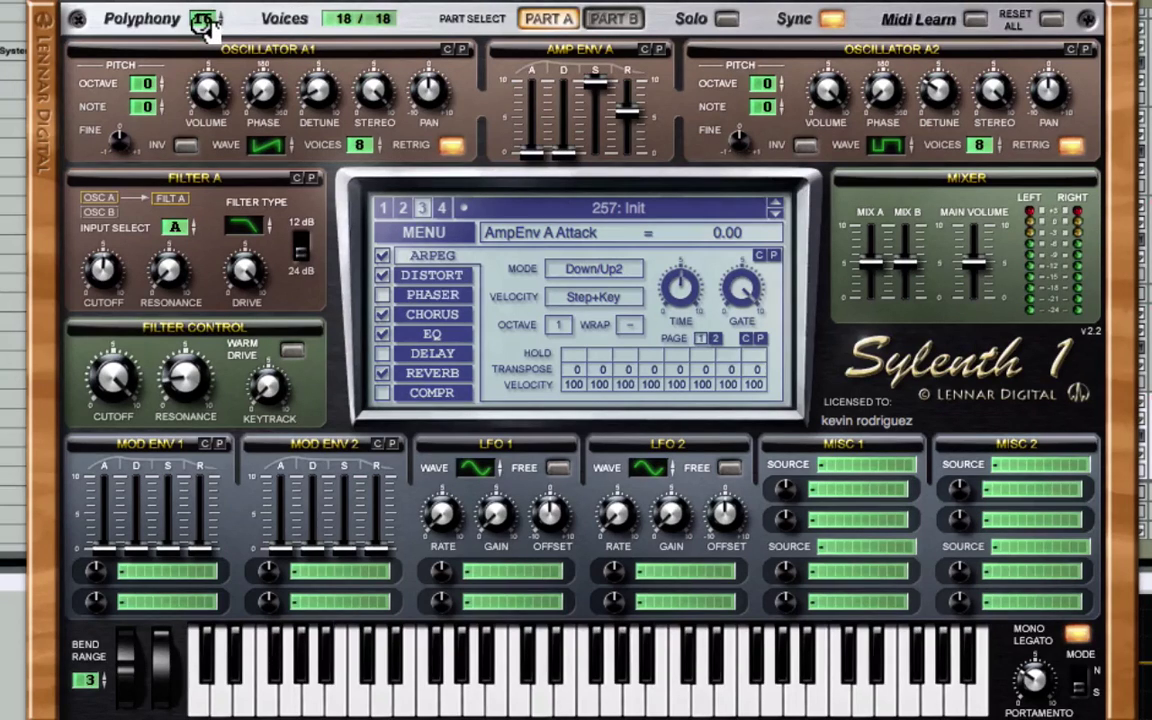
pyautogui.moveTo(203, 21)
pyautogui.mouseDown()
pyautogui.moveTo(211, 48)
pyautogui.moveTo(208, 4)
pyautogui.mouseUp()
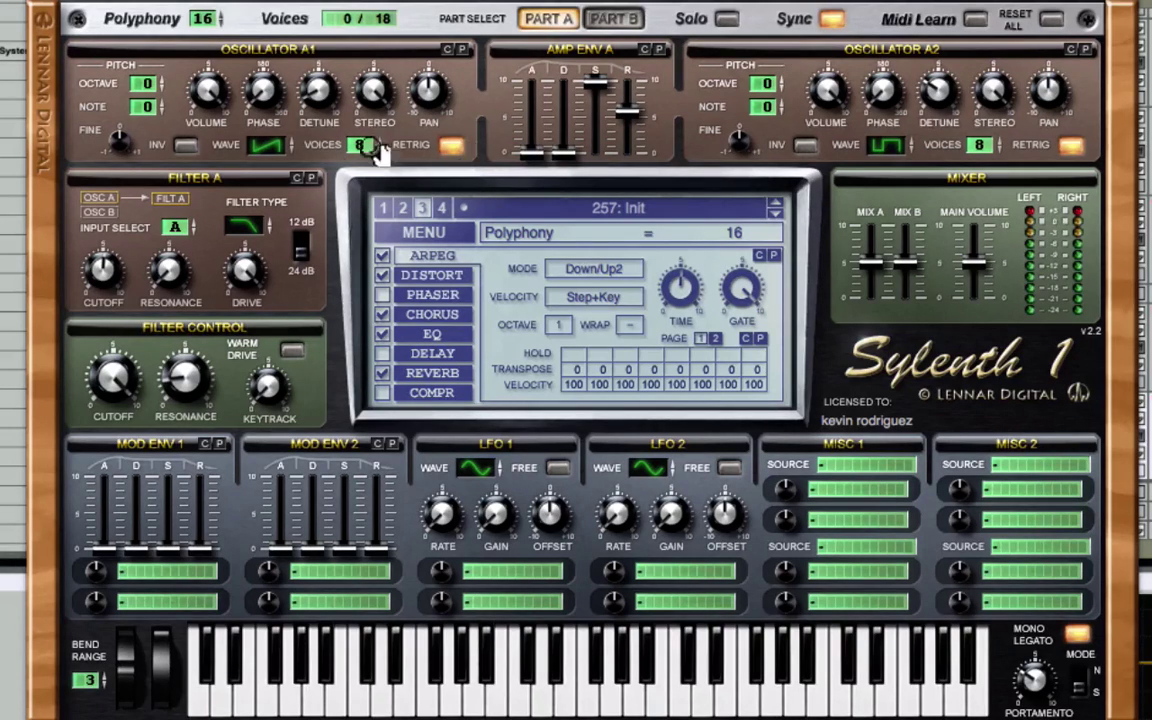
pyautogui.click(268, 147)
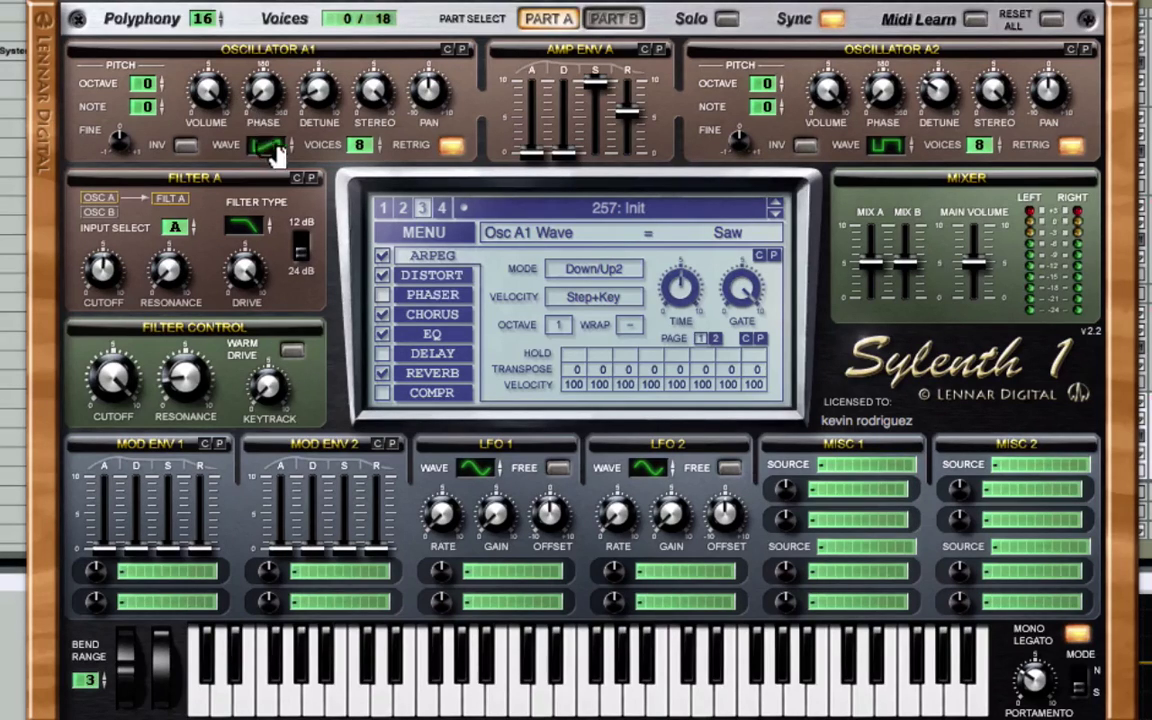
pyautogui.click(333, 101)
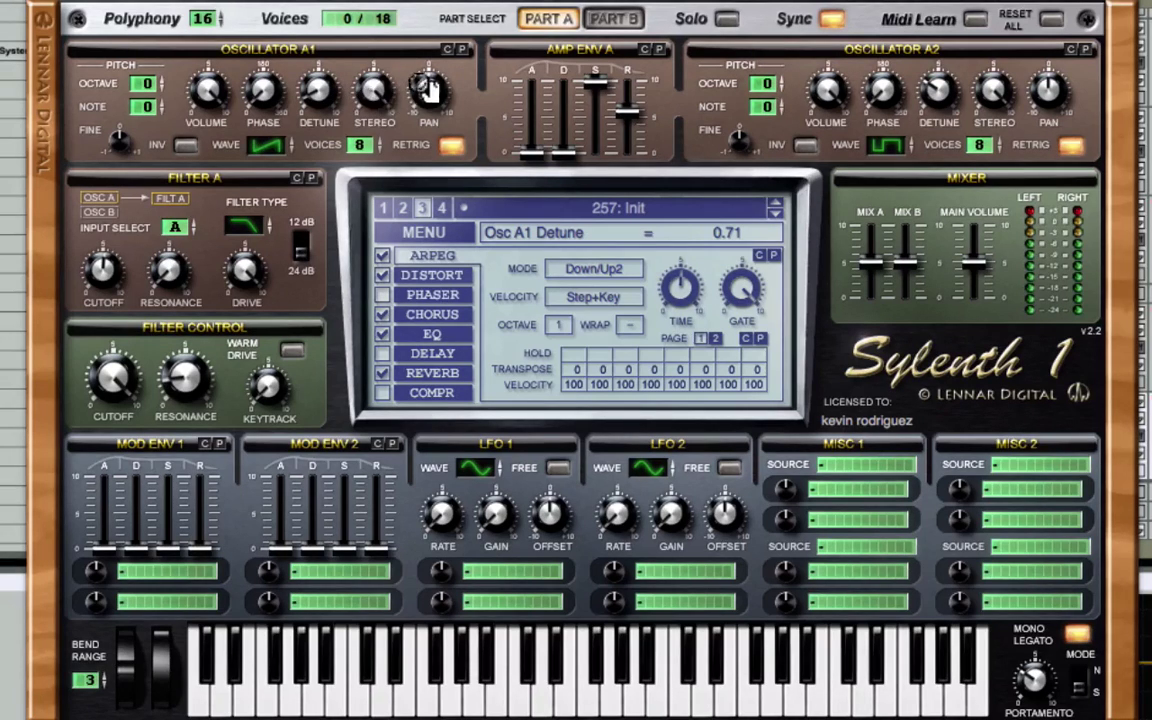
pyautogui.click(375, 95)
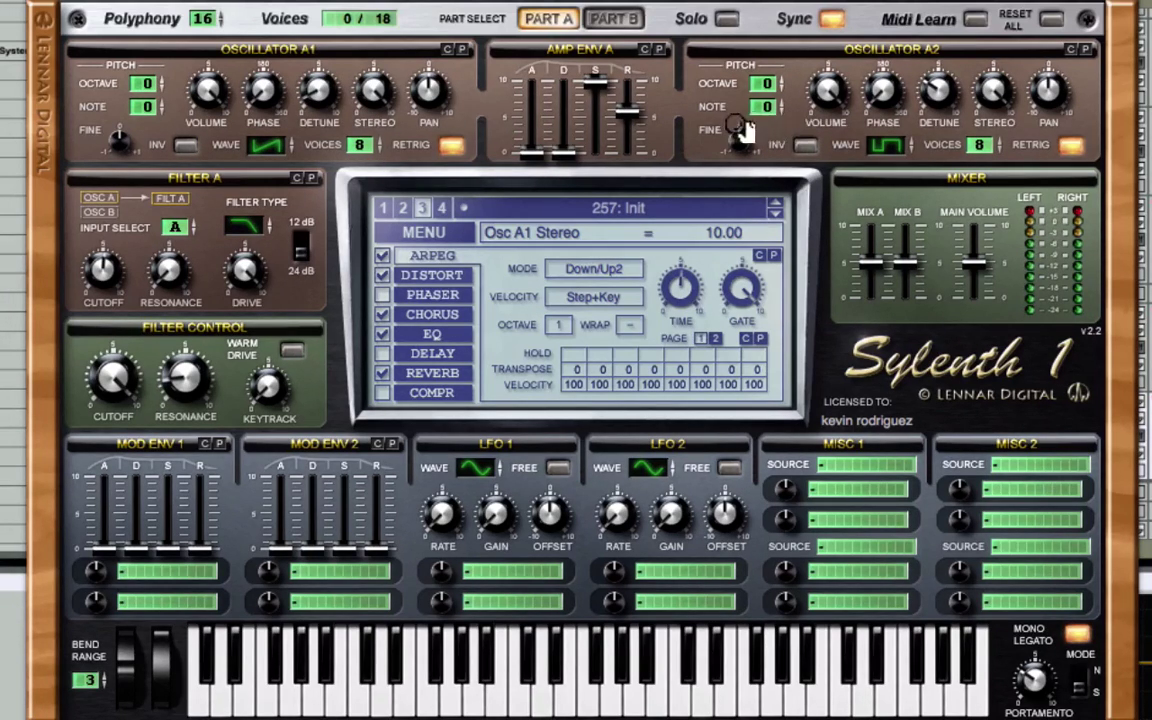
# Examine Oscillator A2's wave, retrigger and detune settings and compare its wave with Oscillator A1's.
pyautogui.click(906, 147)
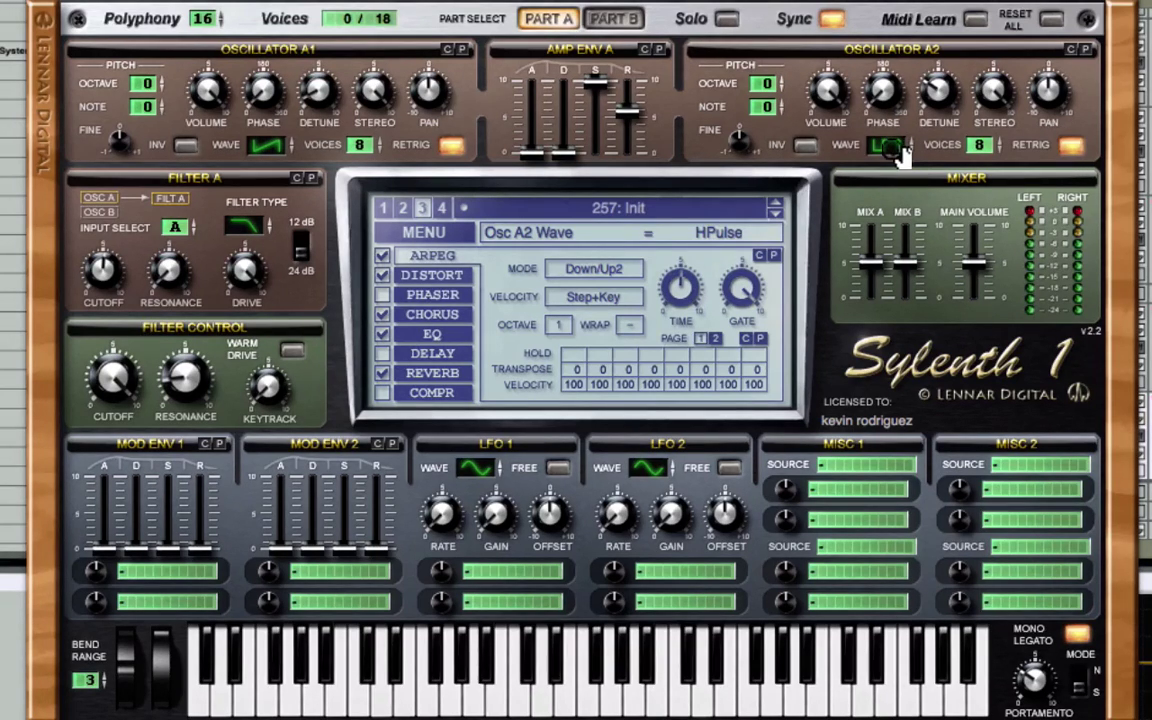
pyautogui.moveTo(893, 148)
pyautogui.mouseDown()
pyautogui.moveTo(887, 135)
pyautogui.moveTo(895, 156)
pyautogui.mouseUp()
pyautogui.click(1073, 150)
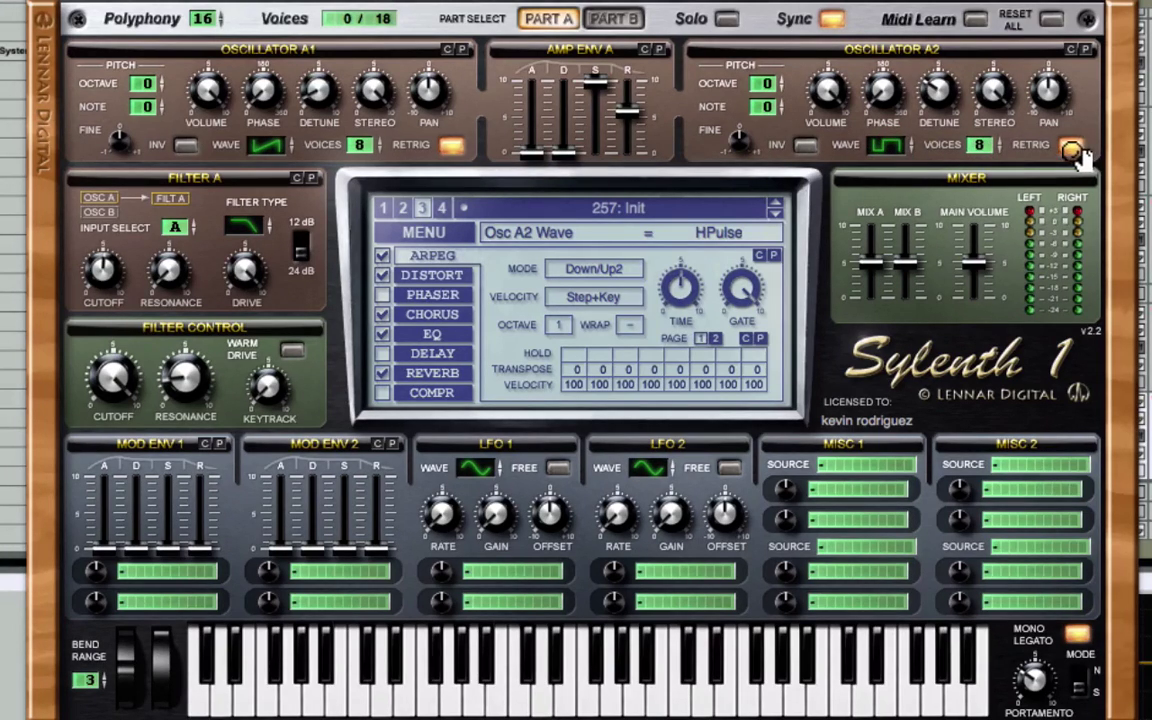
pyautogui.click(944, 92)
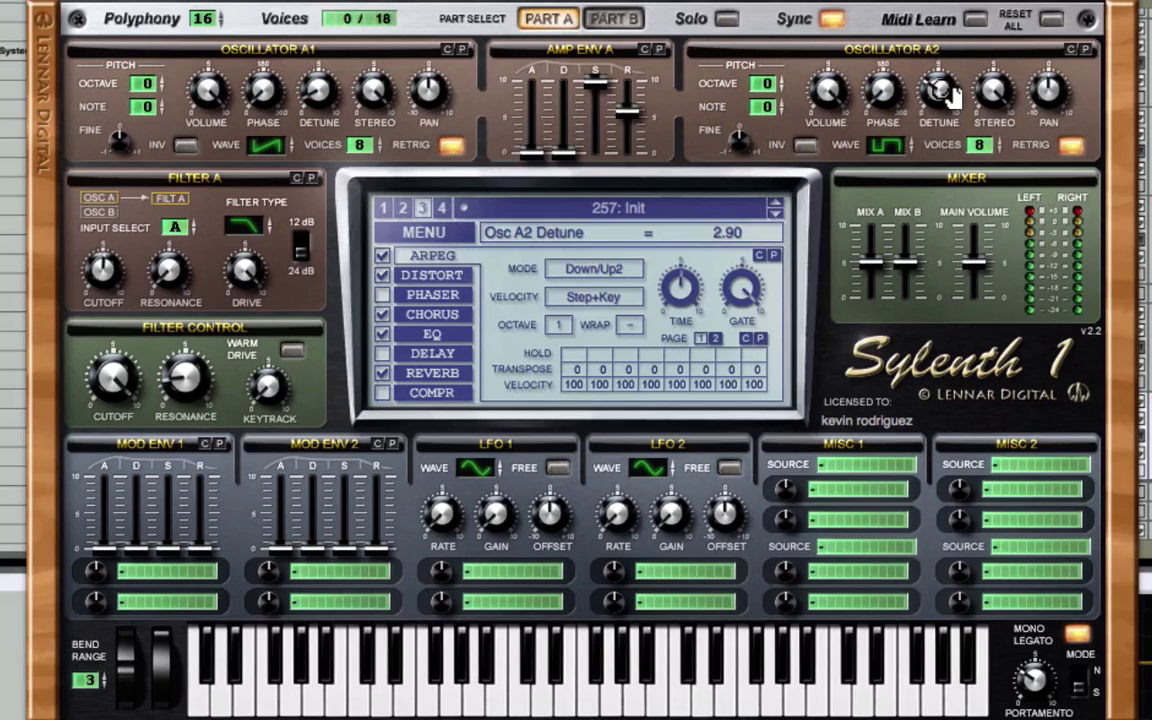
pyautogui.click(706, 241)
pyautogui.click(885, 147)
pyautogui.click(893, 150)
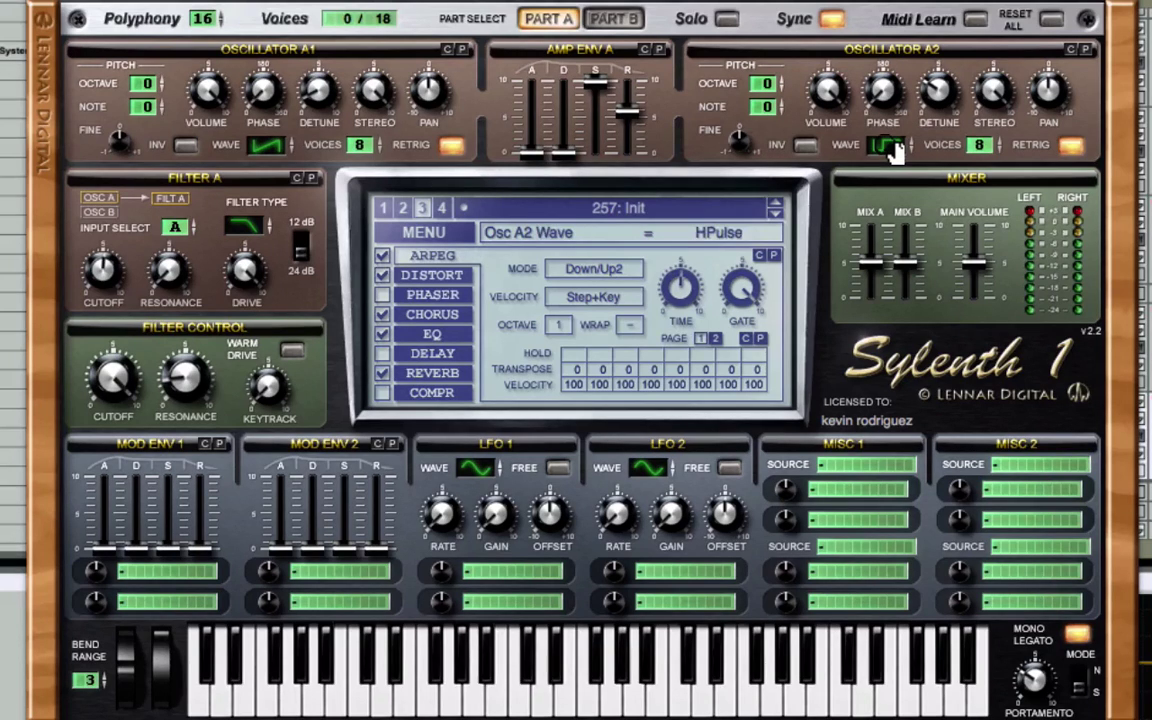
pyautogui.click(272, 148)
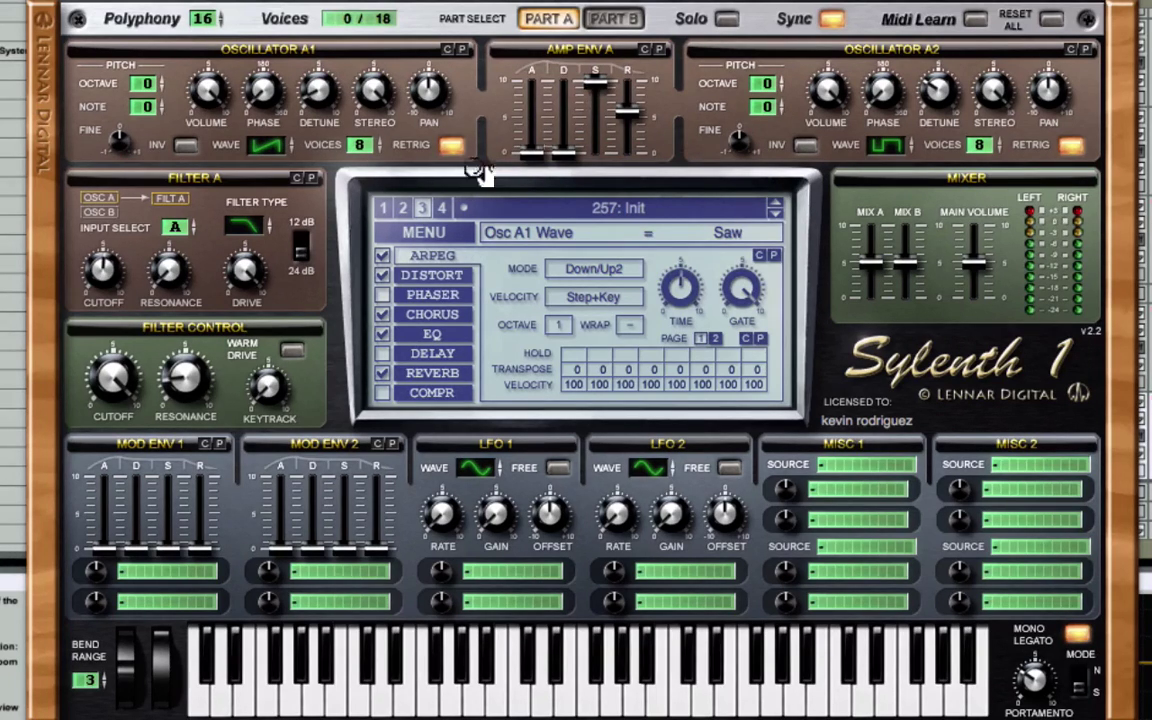
# Read out the decay, attack, sustain and release values of Amp Envelope A.
pyautogui.click(566, 155)
pyautogui.click(532, 154)
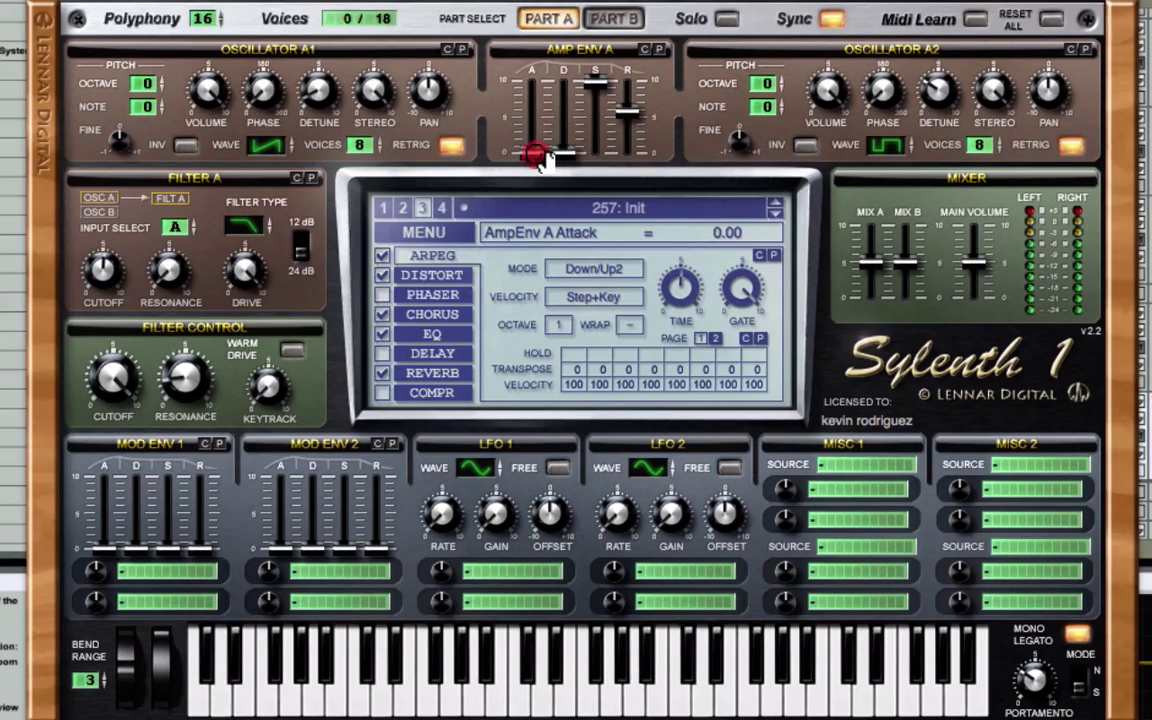
pyautogui.click(597, 82)
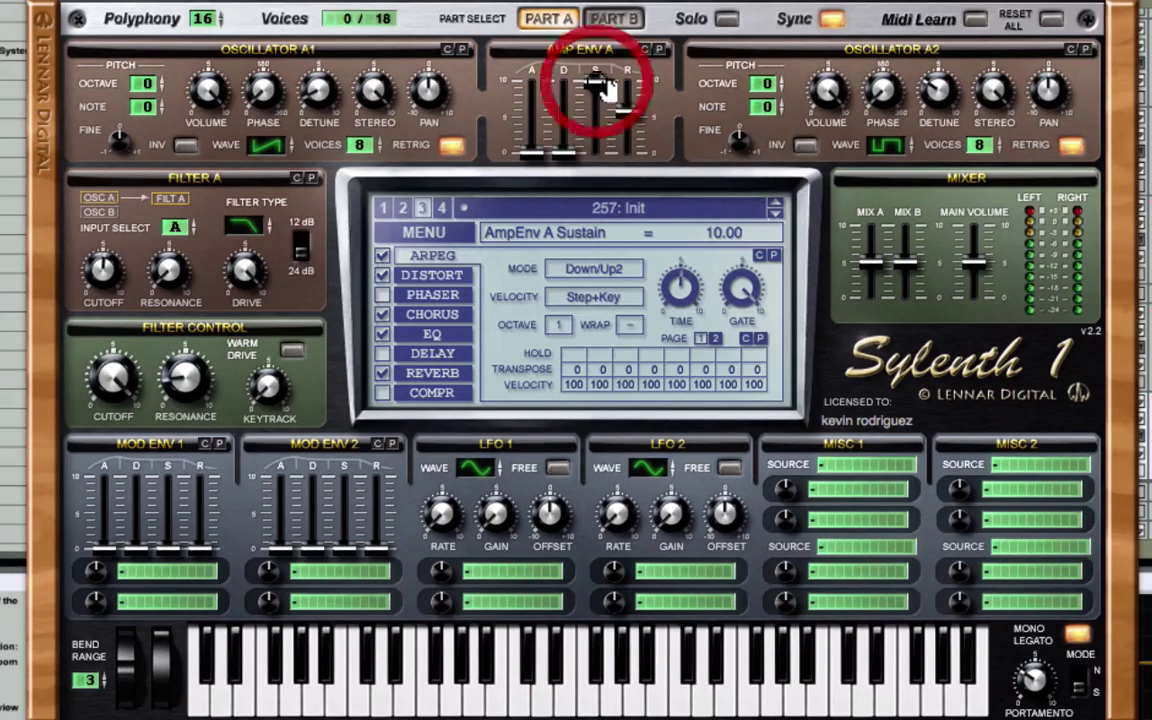
pyautogui.click(638, 124)
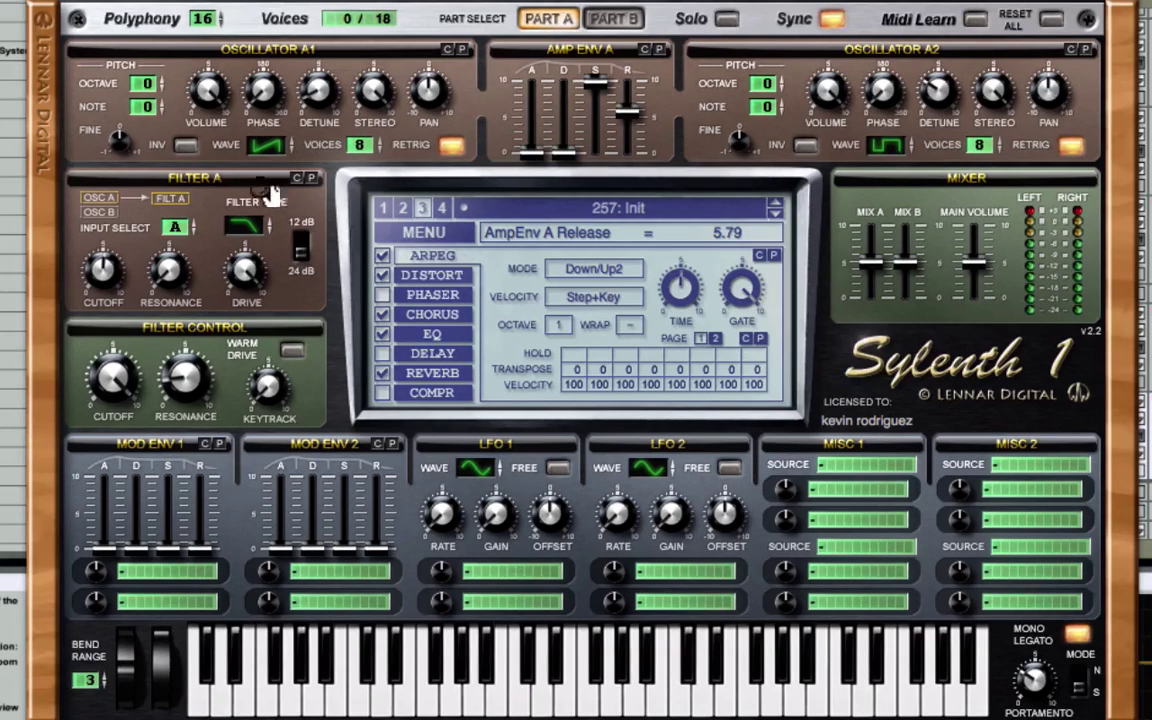
# Read out Filter A's type, cutoff, resonance and drive values.
pyautogui.click(243, 225)
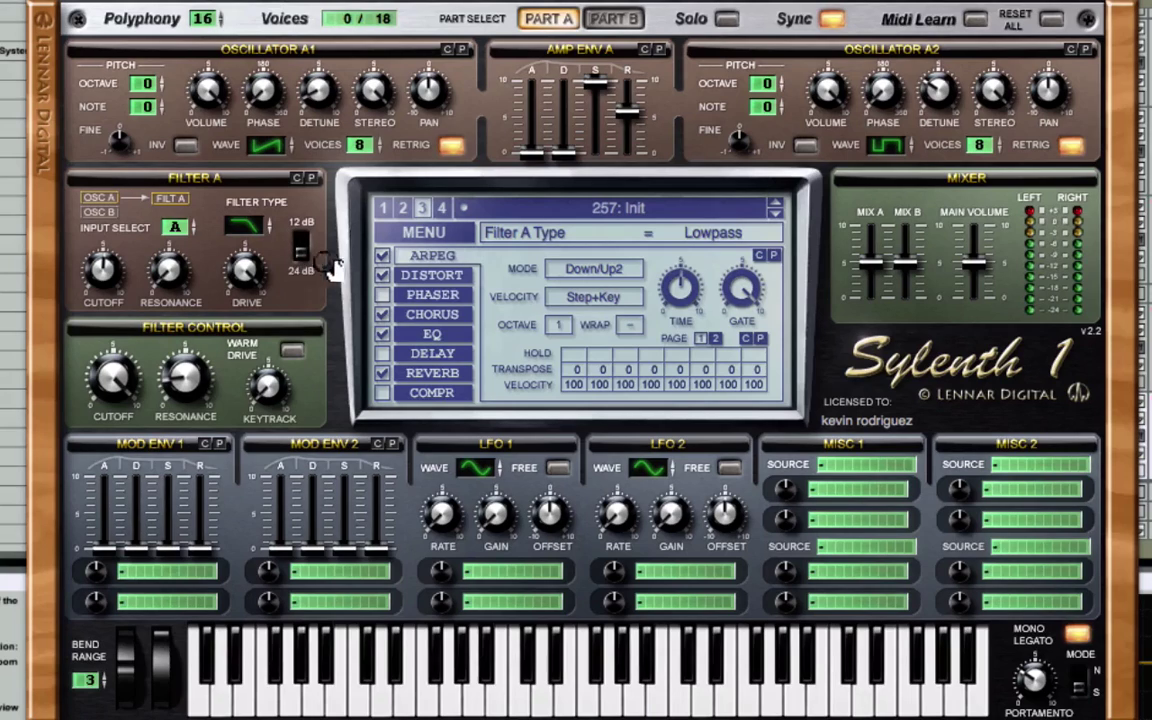
pyautogui.click(110, 272)
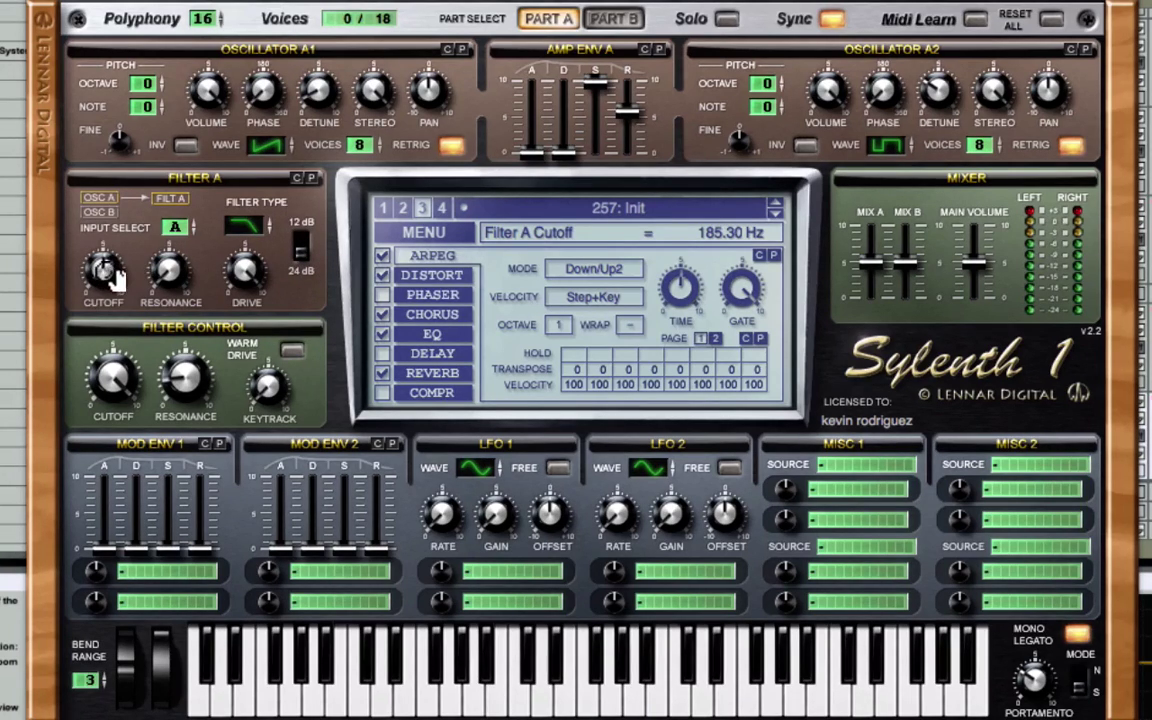
pyautogui.click(168, 270)
pyautogui.click(246, 272)
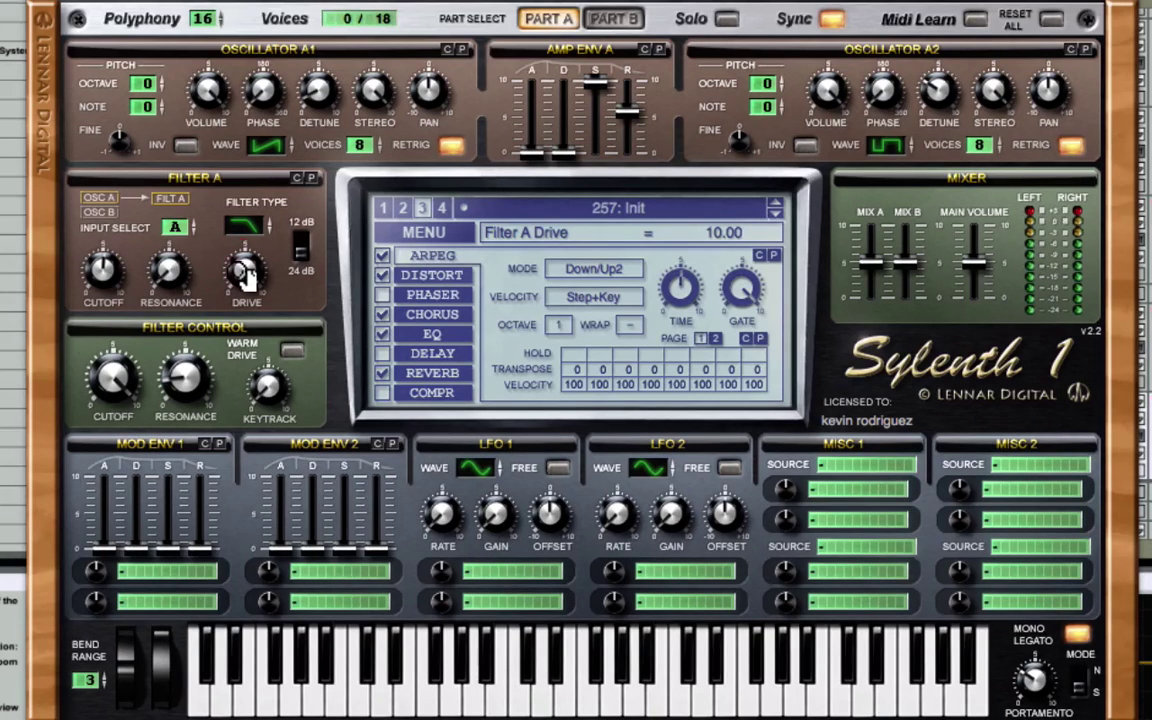
# Read out the cutoff, resonance and keytrack values in the Filter Control section.
pyautogui.click(220, 352)
pyautogui.click(113, 380)
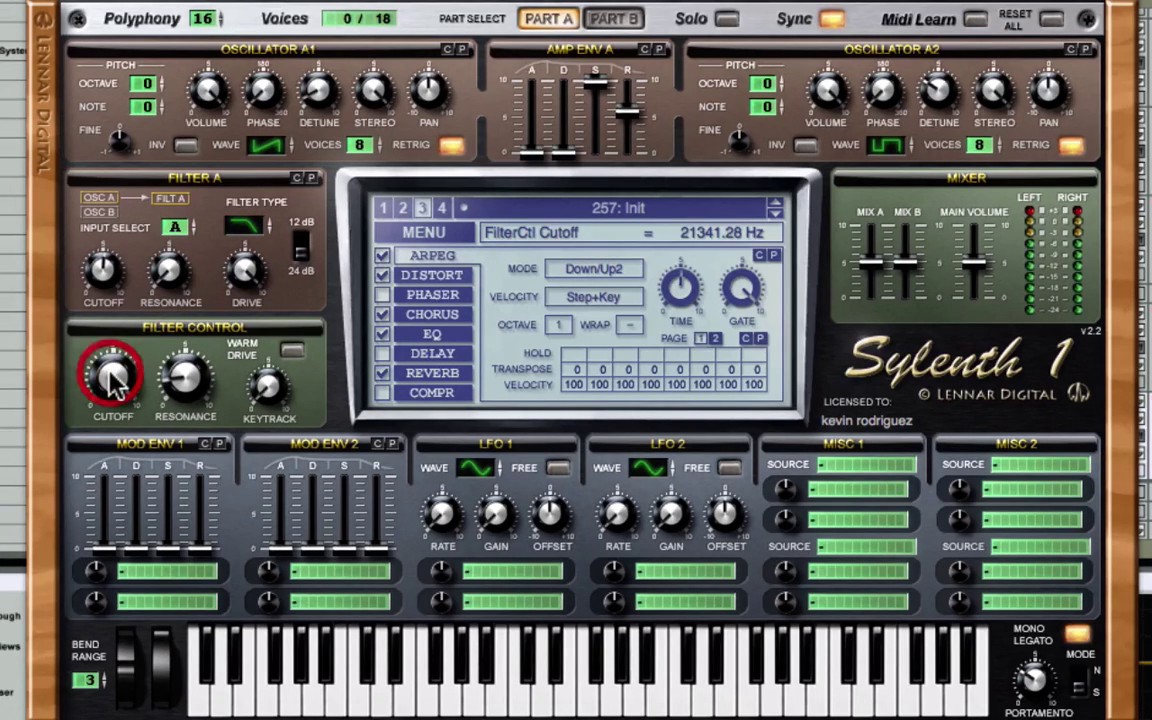
pyautogui.click(195, 377)
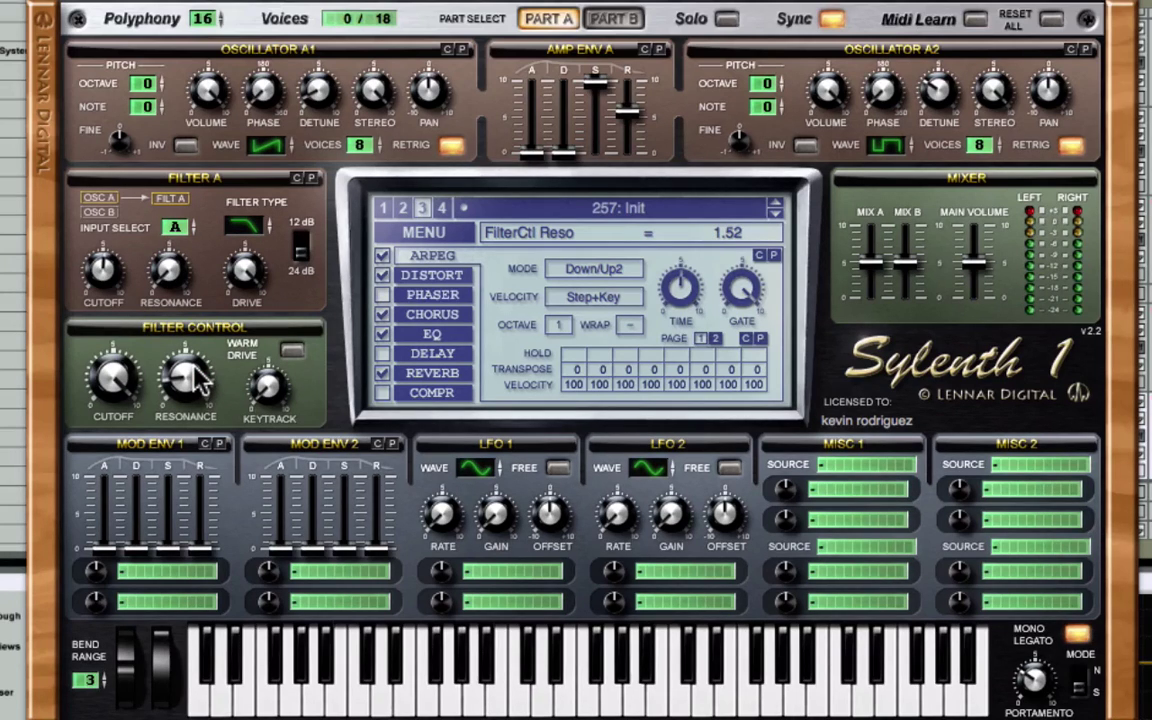
pyautogui.click(266, 383)
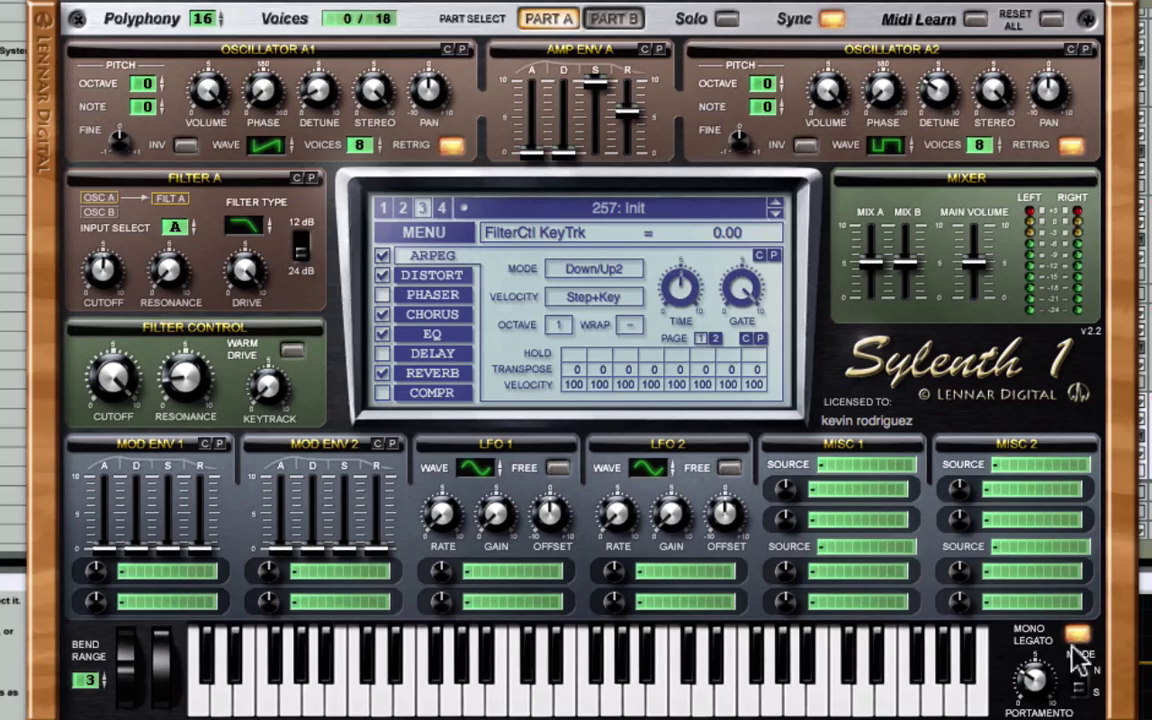
# Check the portamento time and the portamento mode of the patch.
pyautogui.click(1038, 682)
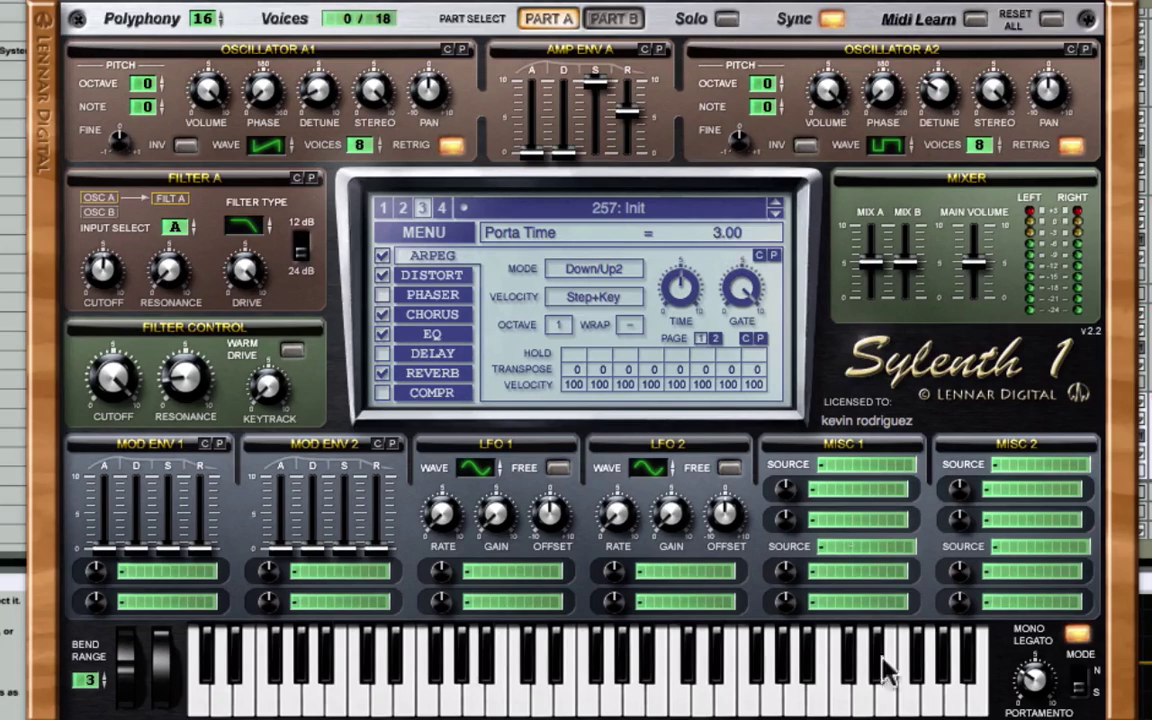
pyautogui.click(1080, 684)
pyautogui.click(1083, 690)
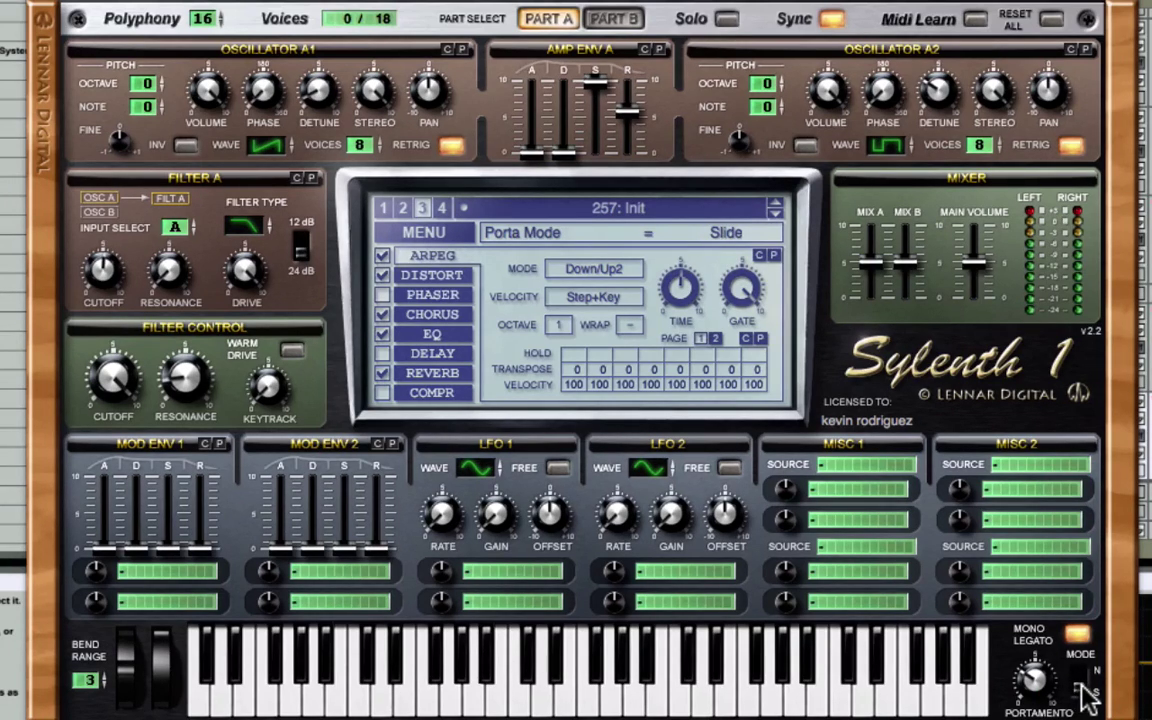
# Compare Part B with Part A, and audition Part A with the synth's solo switched on and off again.
pyautogui.click(619, 19)
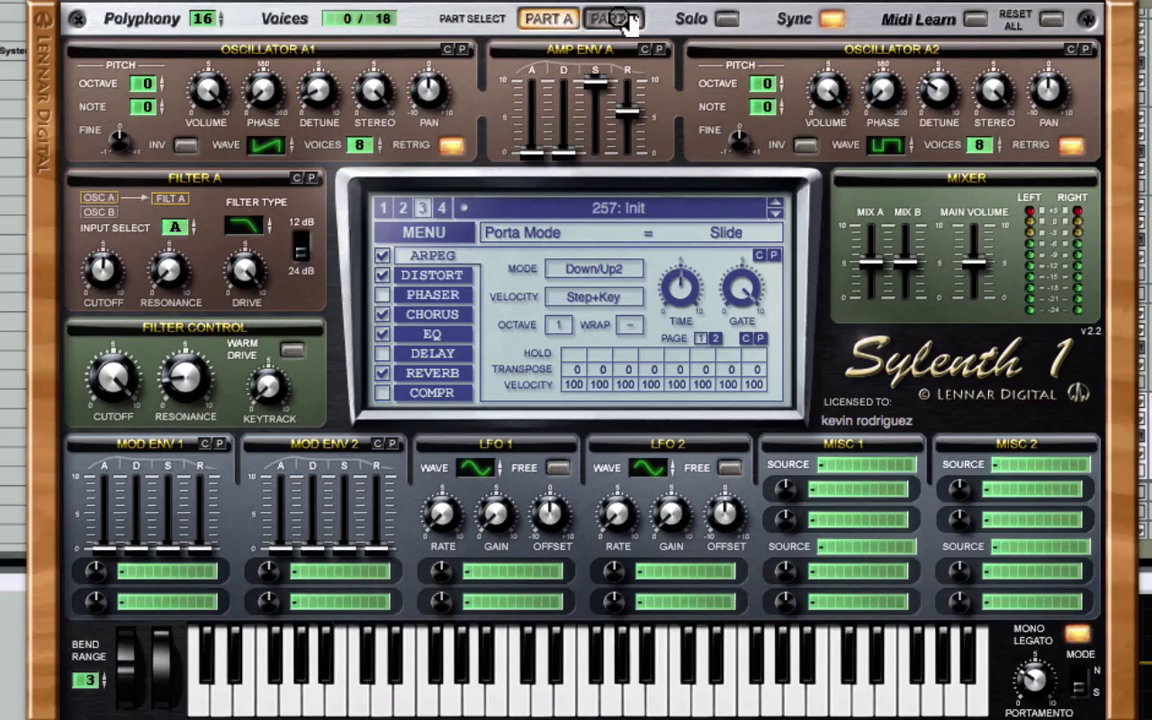
pyautogui.click(619, 19)
pyautogui.click(549, 19)
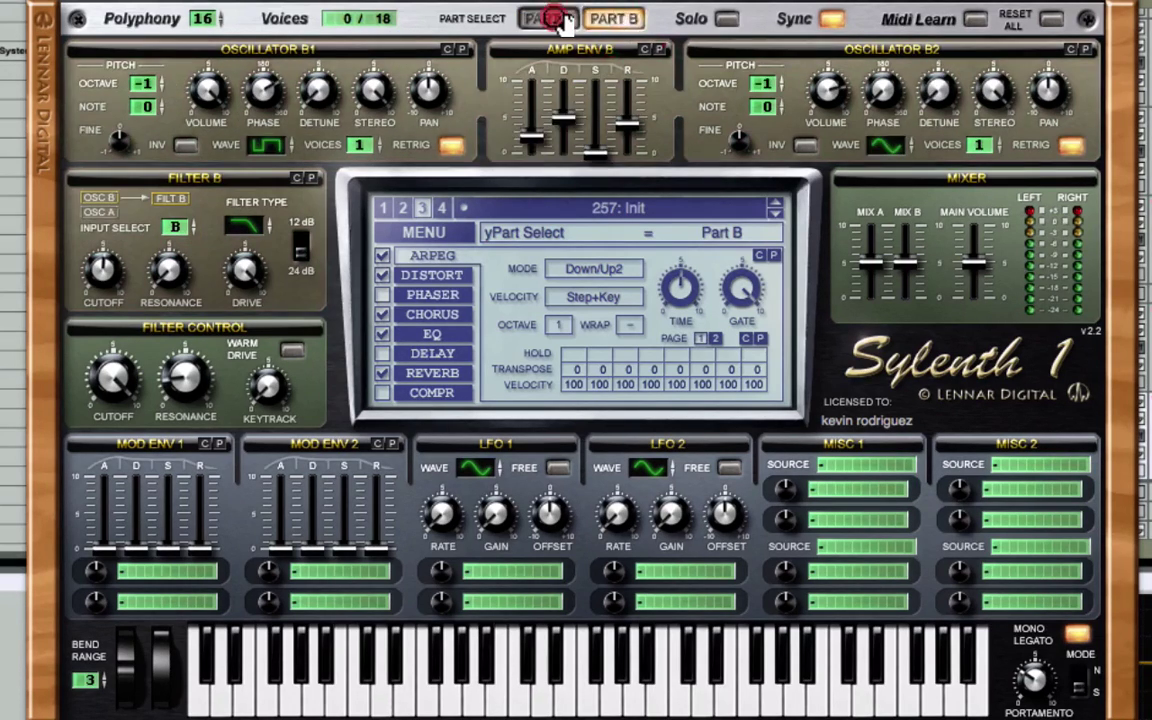
pyautogui.click(727, 20)
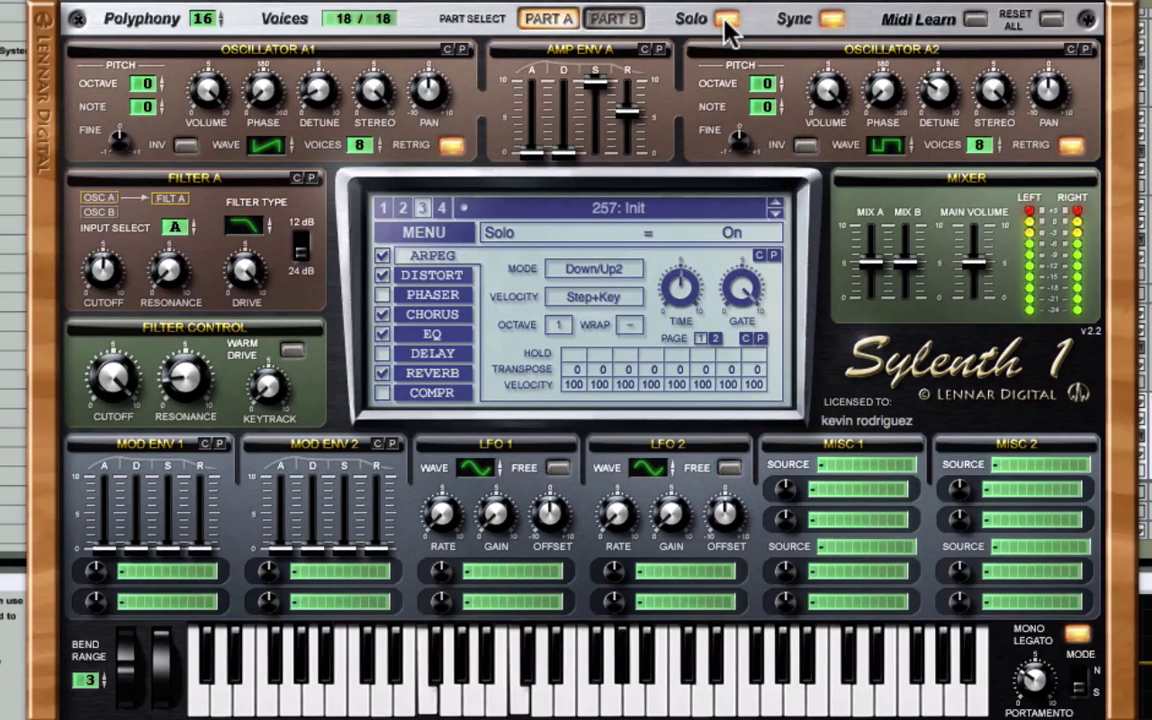
pyautogui.click(727, 22)
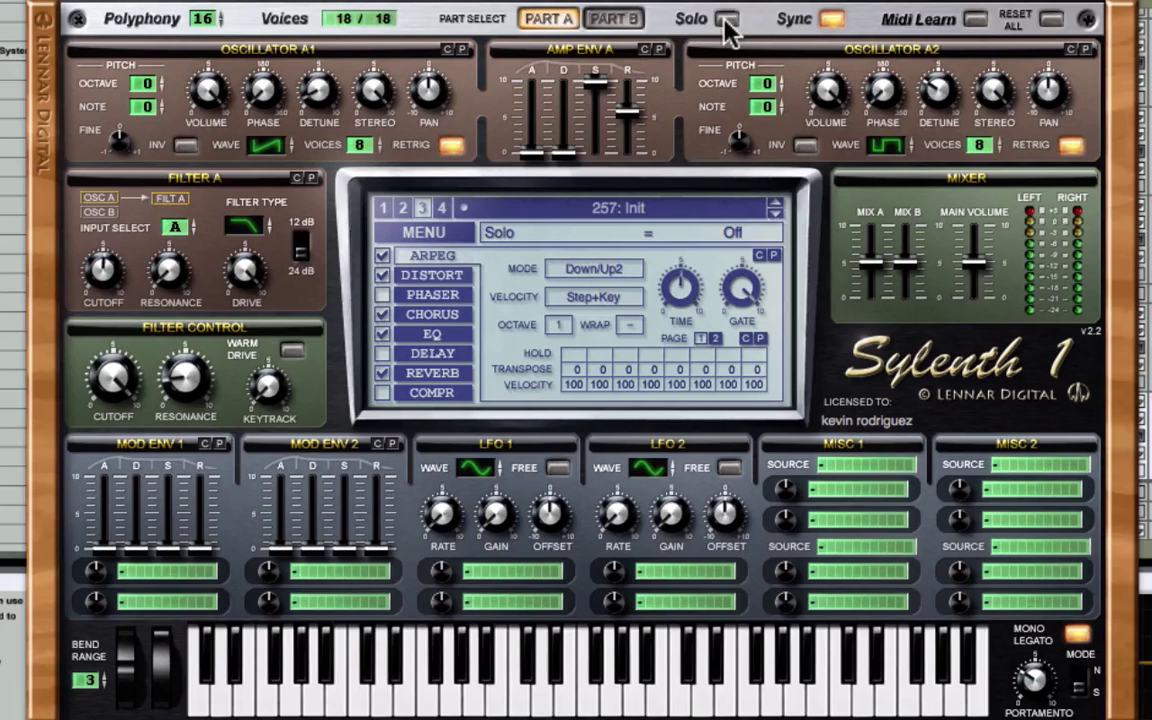
# Show Part B and read out the wave, phase, detune and stereo of Oscillator B1 and the volume and wave of Oscillator B2.
pyautogui.click(626, 22)
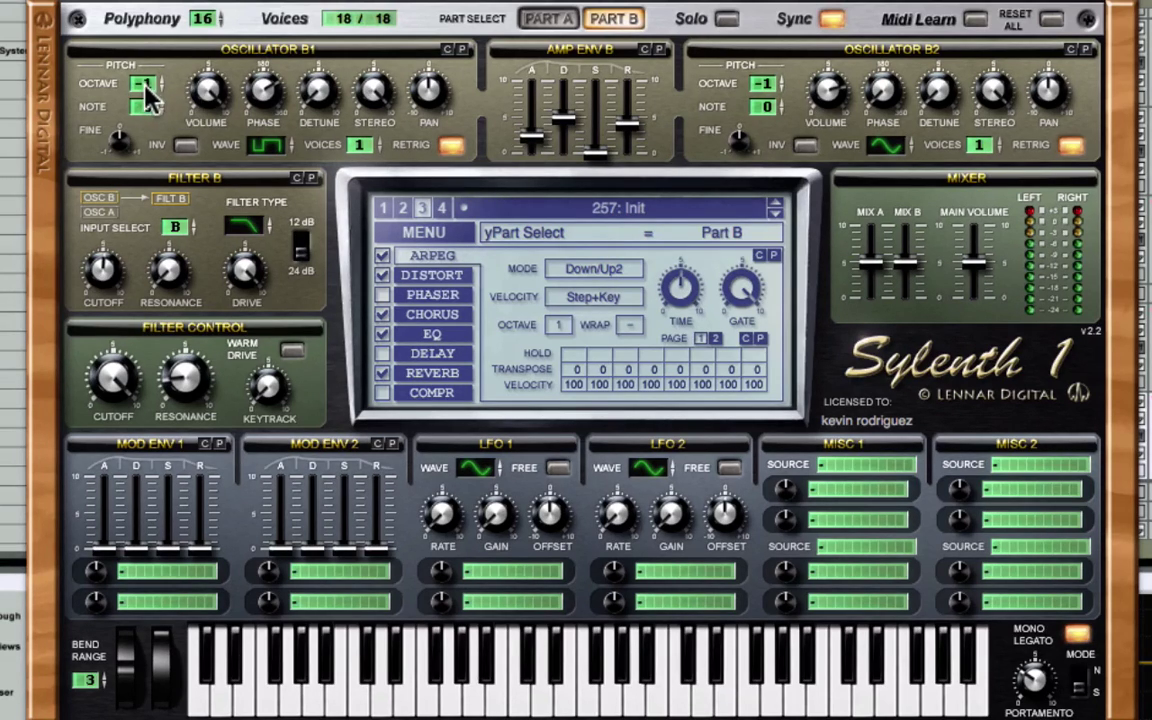
pyautogui.click(266, 146)
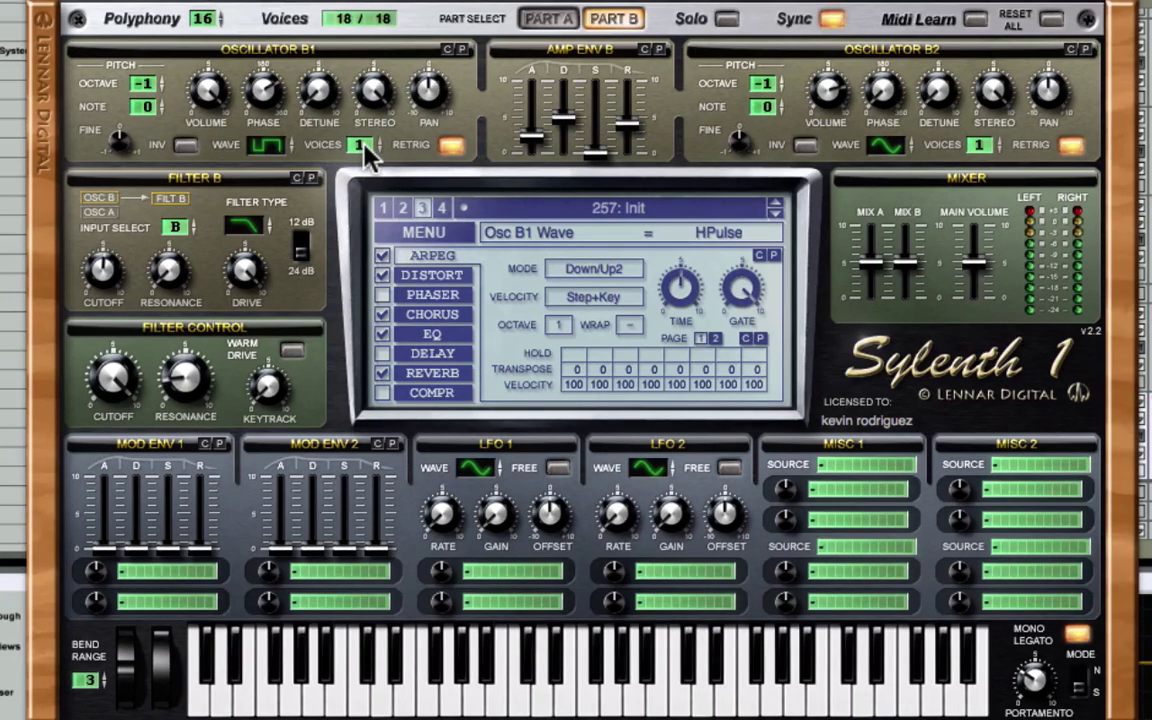
pyautogui.click(262, 88)
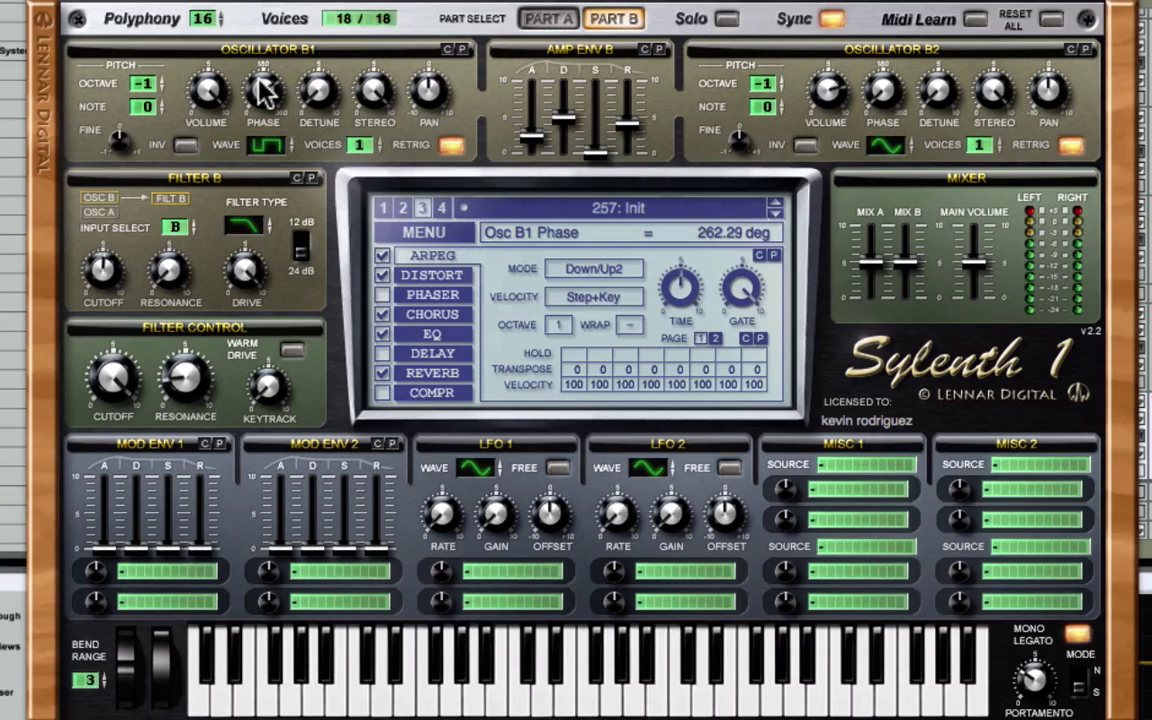
pyautogui.click(318, 90)
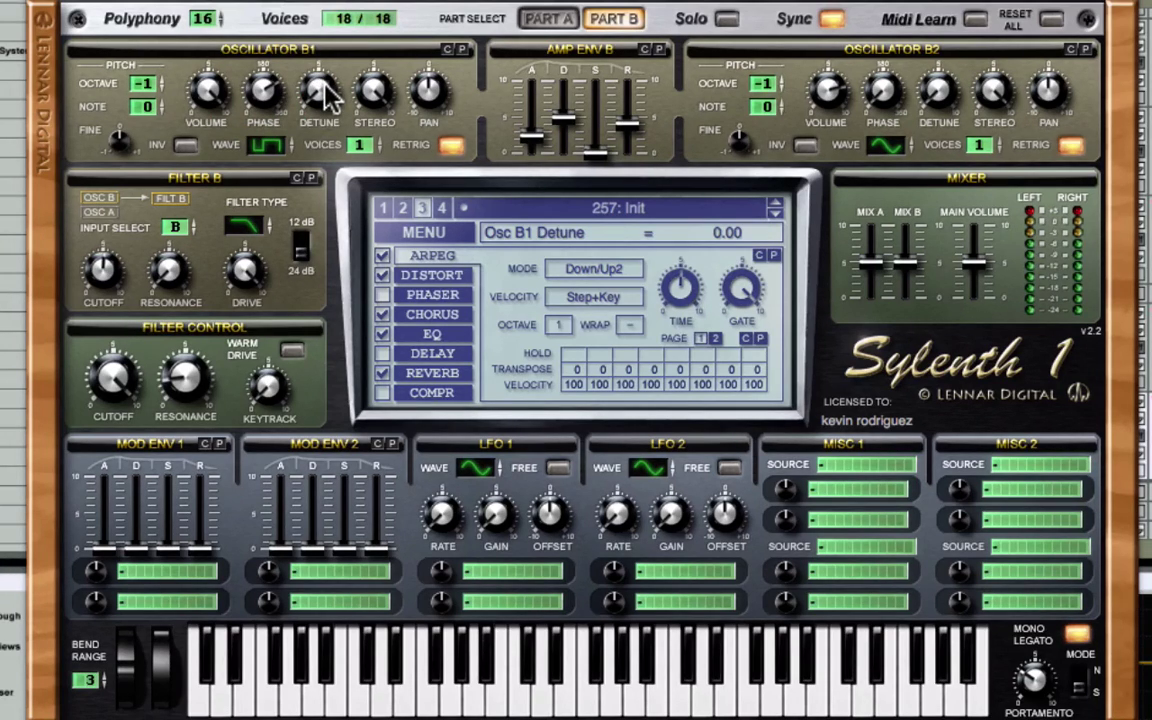
pyautogui.click(378, 92)
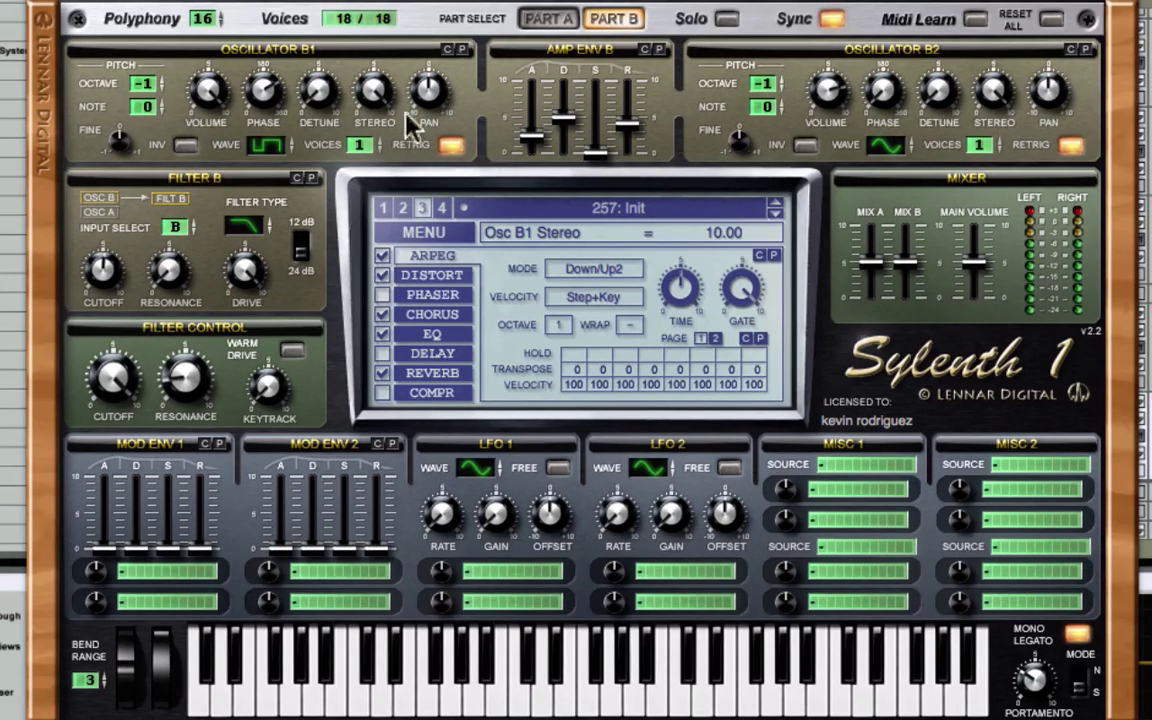
pyautogui.click(840, 90)
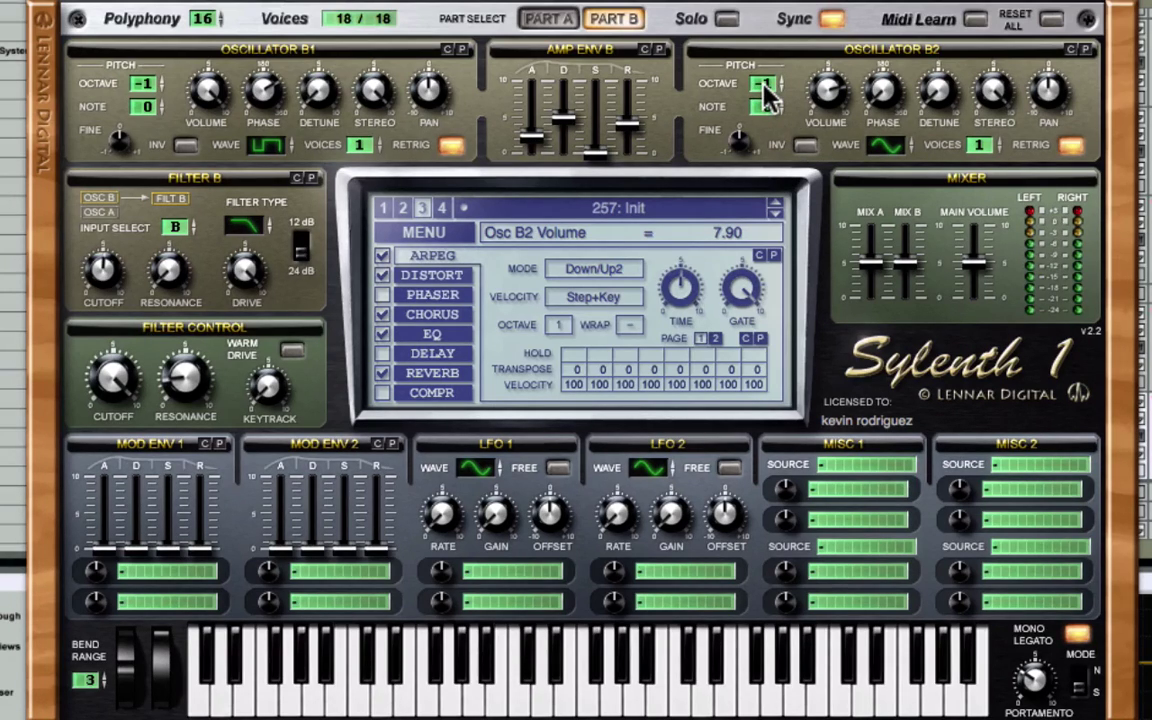
pyautogui.click(885, 145)
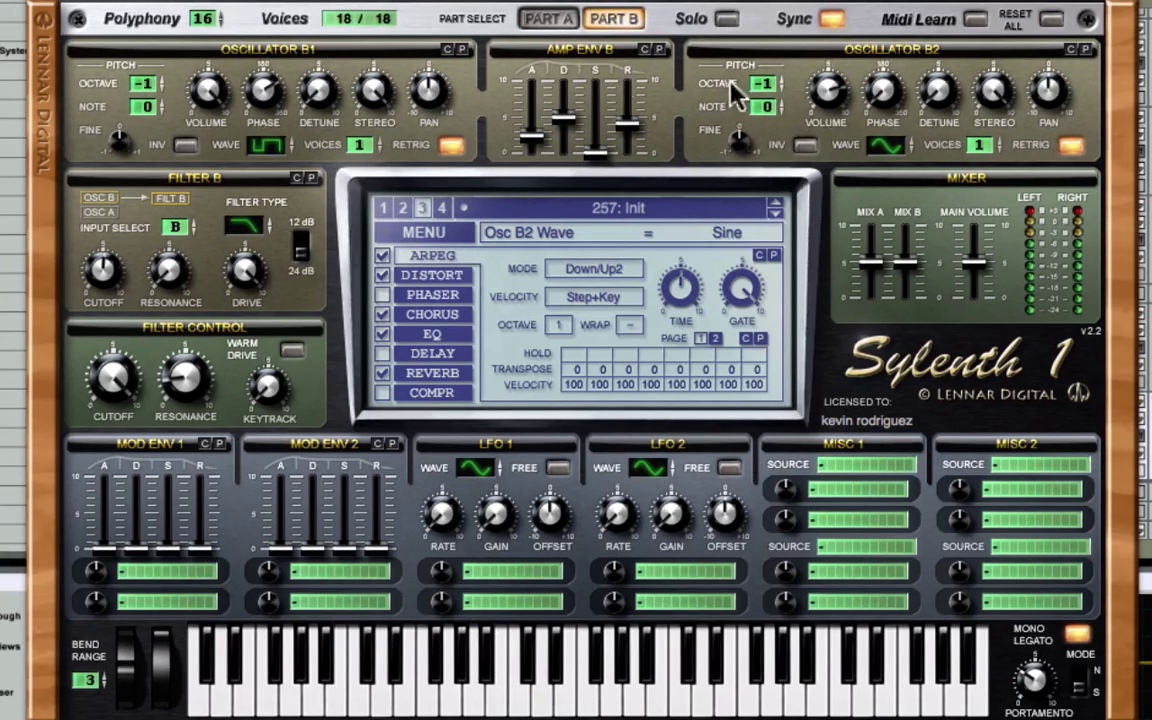
# Read out Amp Envelope B's attack, decay, sustain and release values and Filter B's type.
pyautogui.click(533, 138)
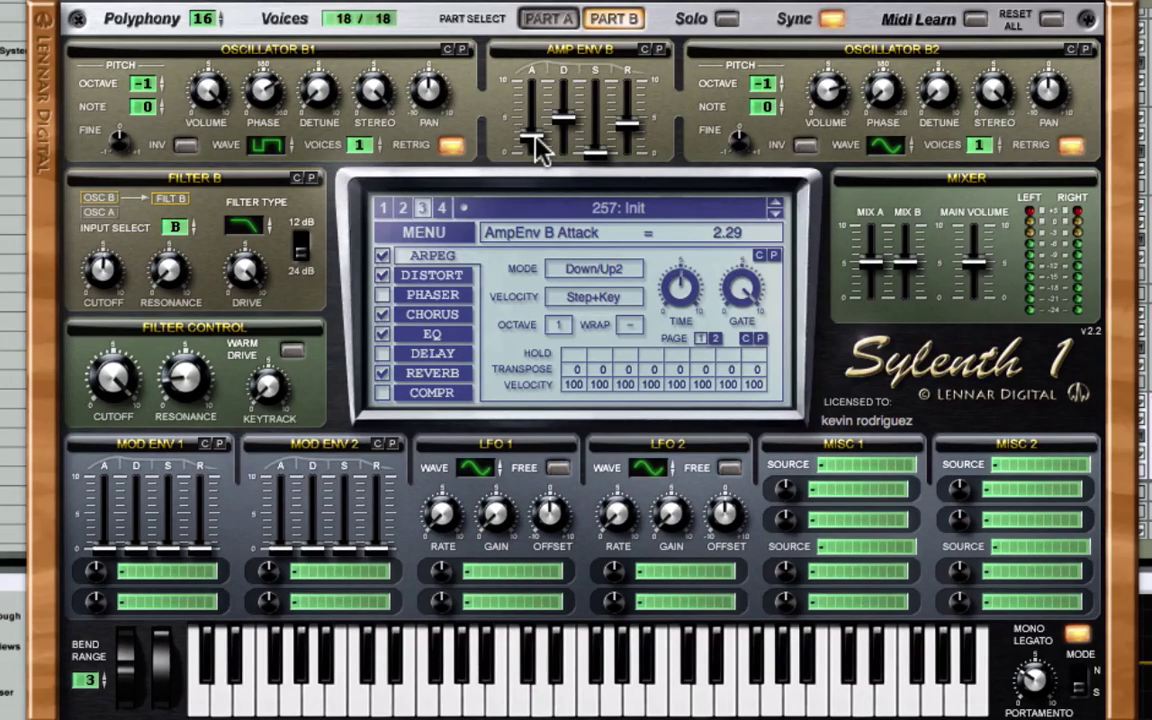
pyautogui.click(567, 121)
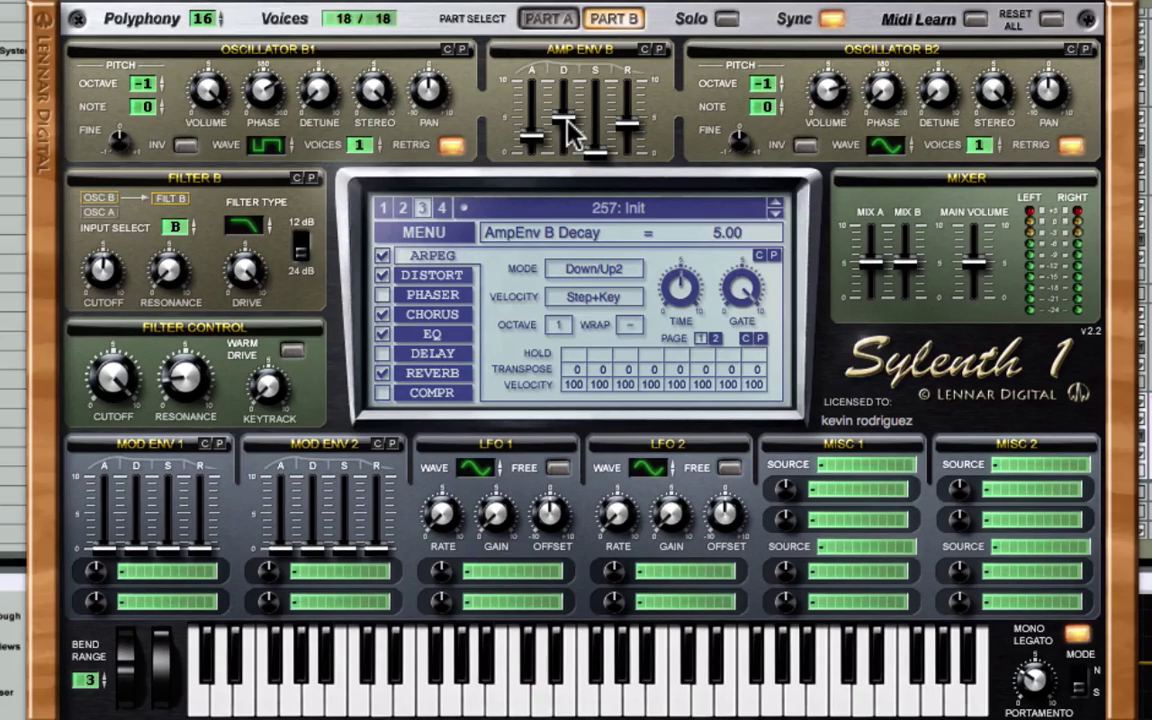
pyautogui.click(598, 157)
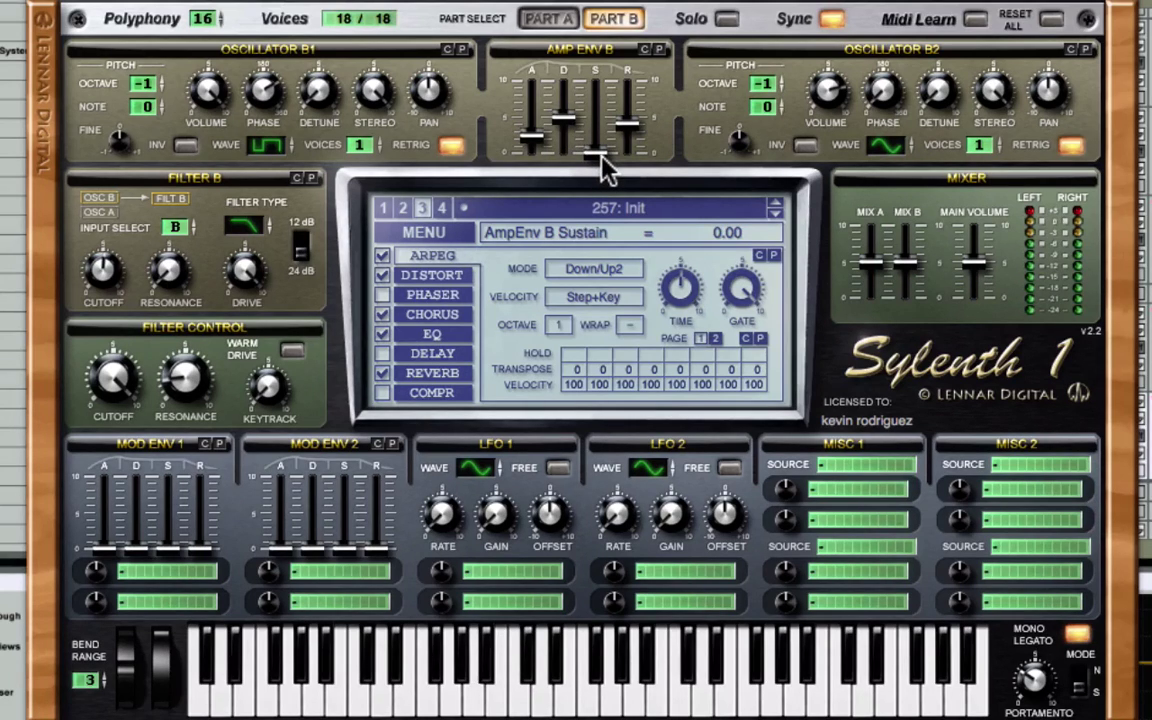
pyautogui.click(630, 127)
pyautogui.click(252, 228)
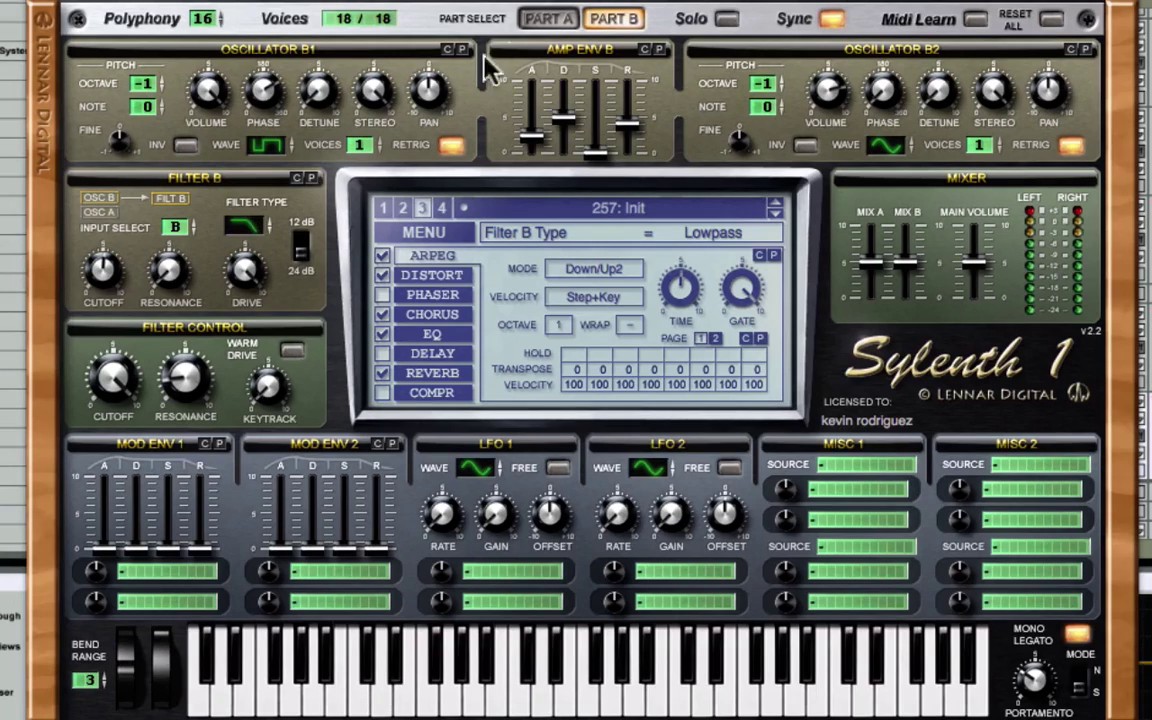
# Alternate between Part A and Part B to compare their settings, ending on Part B.
pyautogui.click(556, 22)
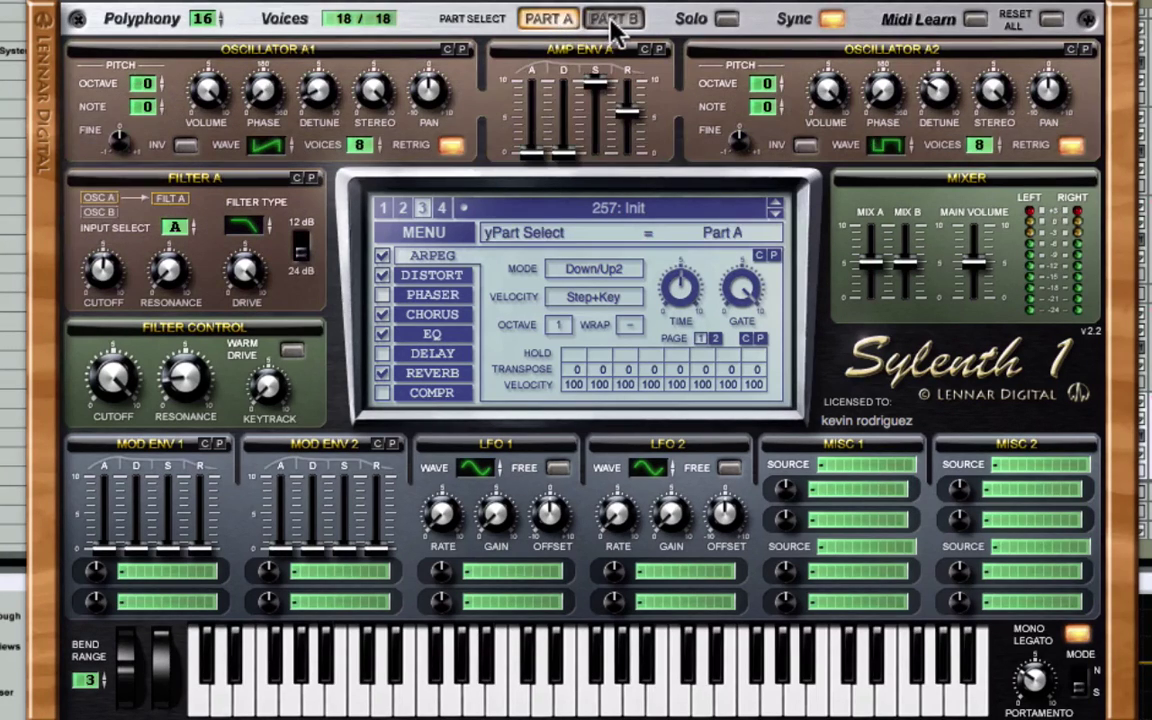
pyautogui.click(613, 20)
pyautogui.click(570, 20)
pyautogui.click(612, 19)
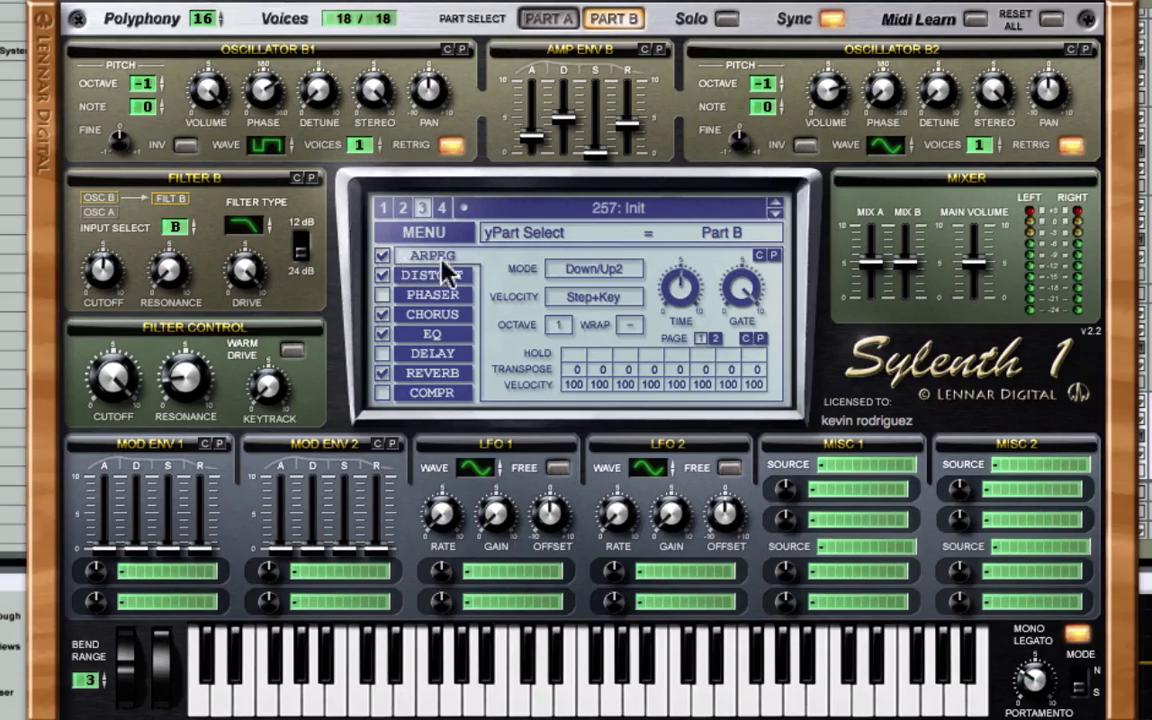
# Check the arpeggiator's mode options and read out its time and gate values.
pyautogui.click(592, 270)
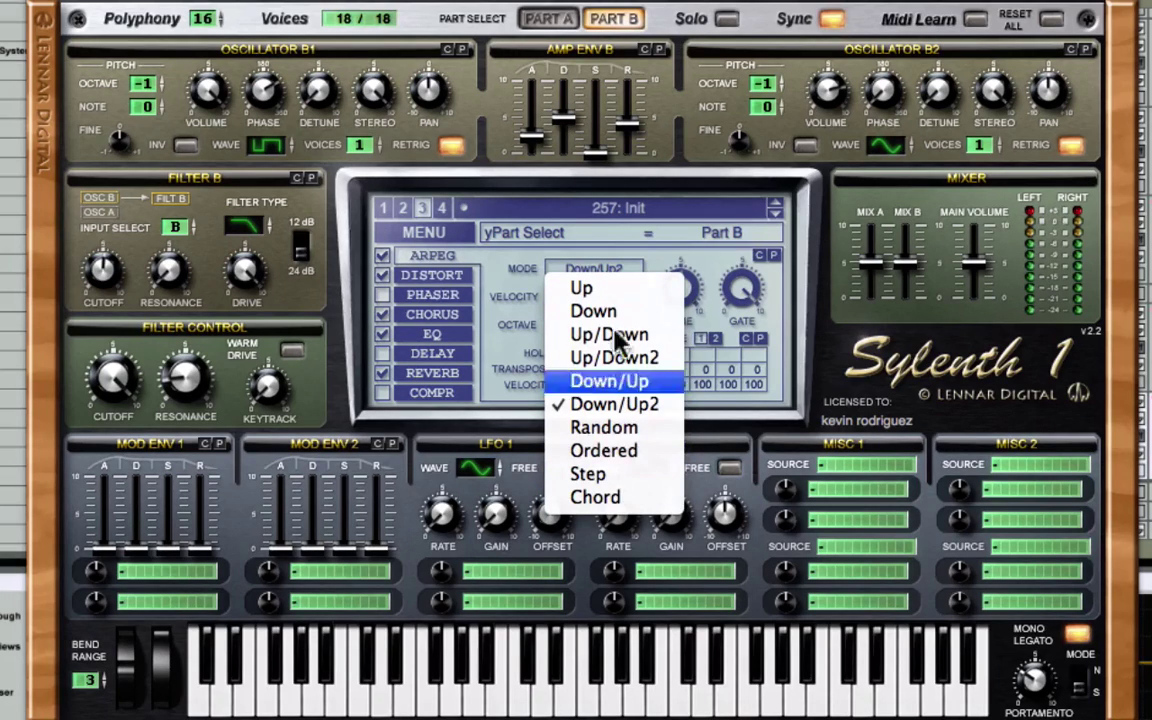
pyautogui.click(512, 306)
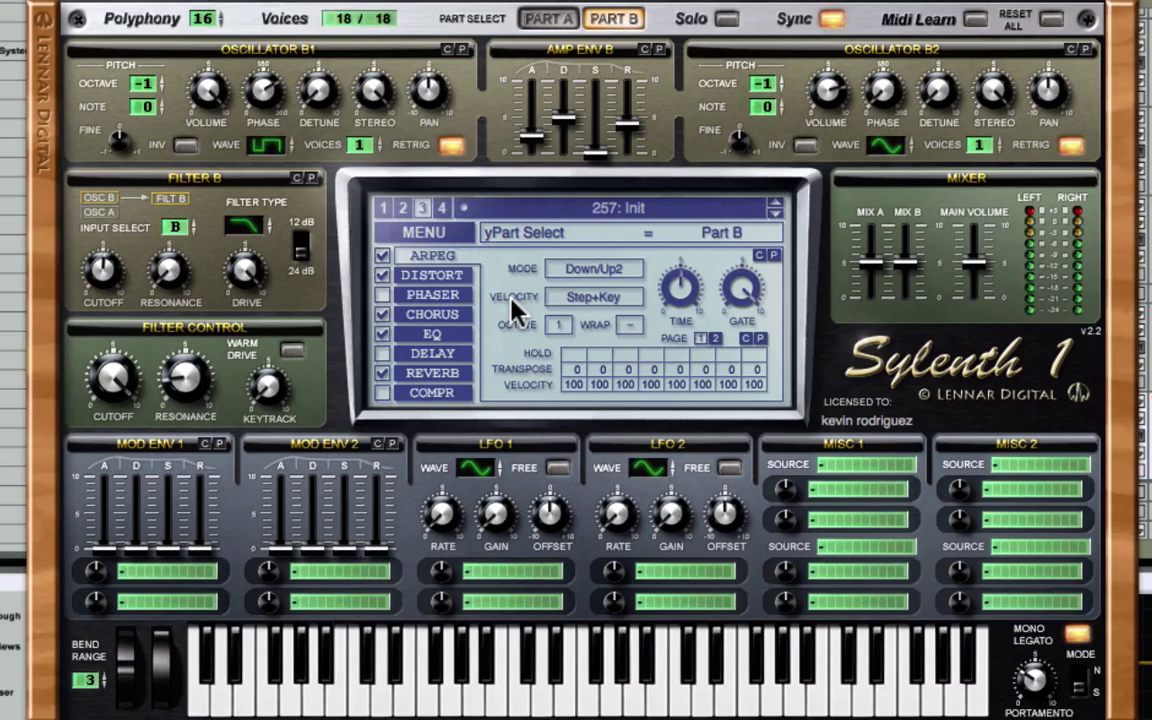
pyautogui.click(688, 296)
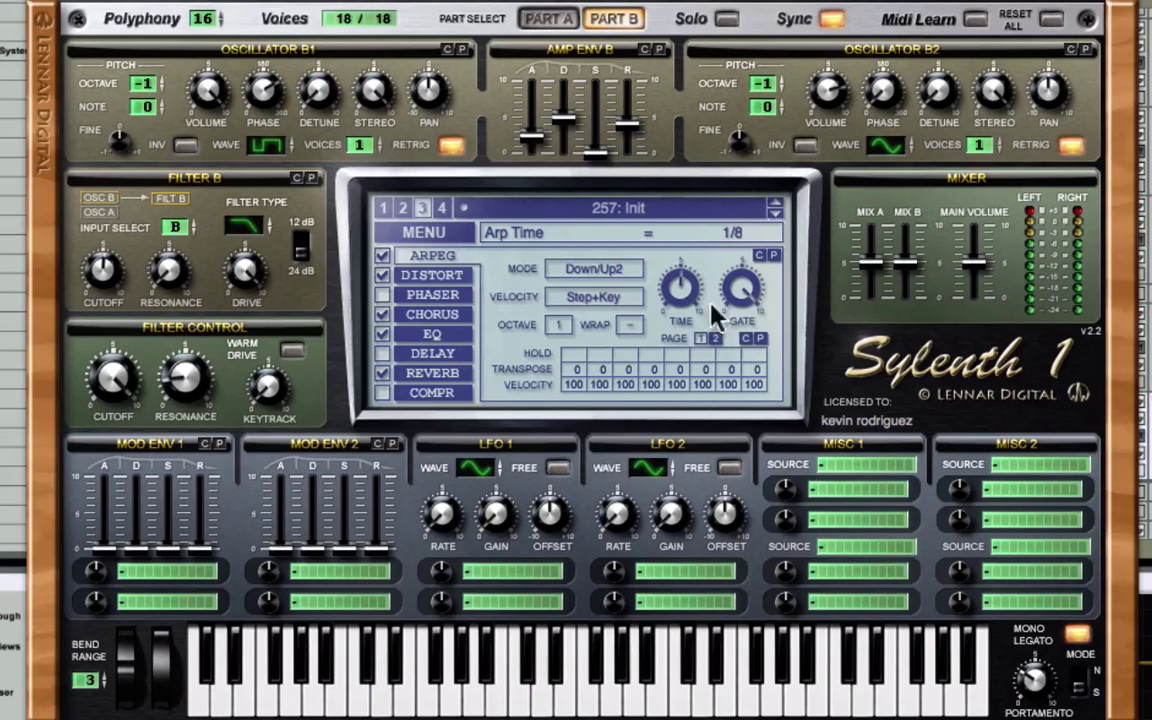
pyautogui.click(727, 284)
# Show the distortion effect's settings and check its available types without changing the type.
pyautogui.click(417, 276)
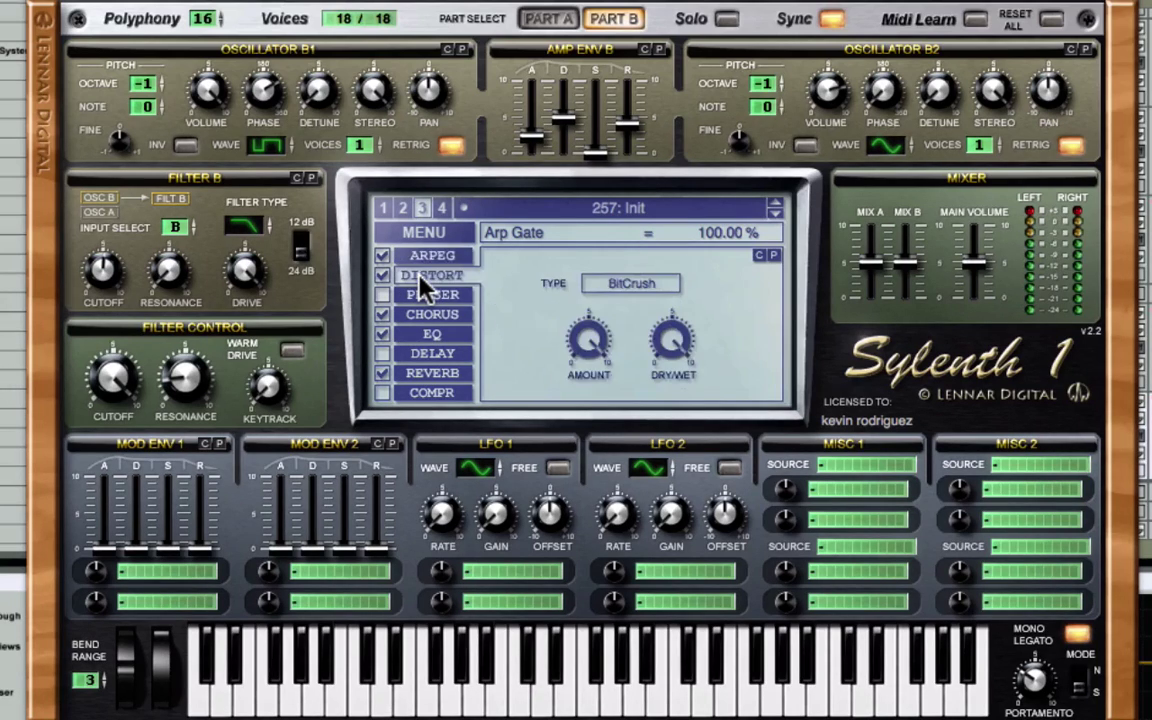
pyautogui.click(636, 284)
pyautogui.click(514, 303)
# Show the chorus effect and read out its delay, rate, depth and dry/wet values.
pyautogui.click(430, 314)
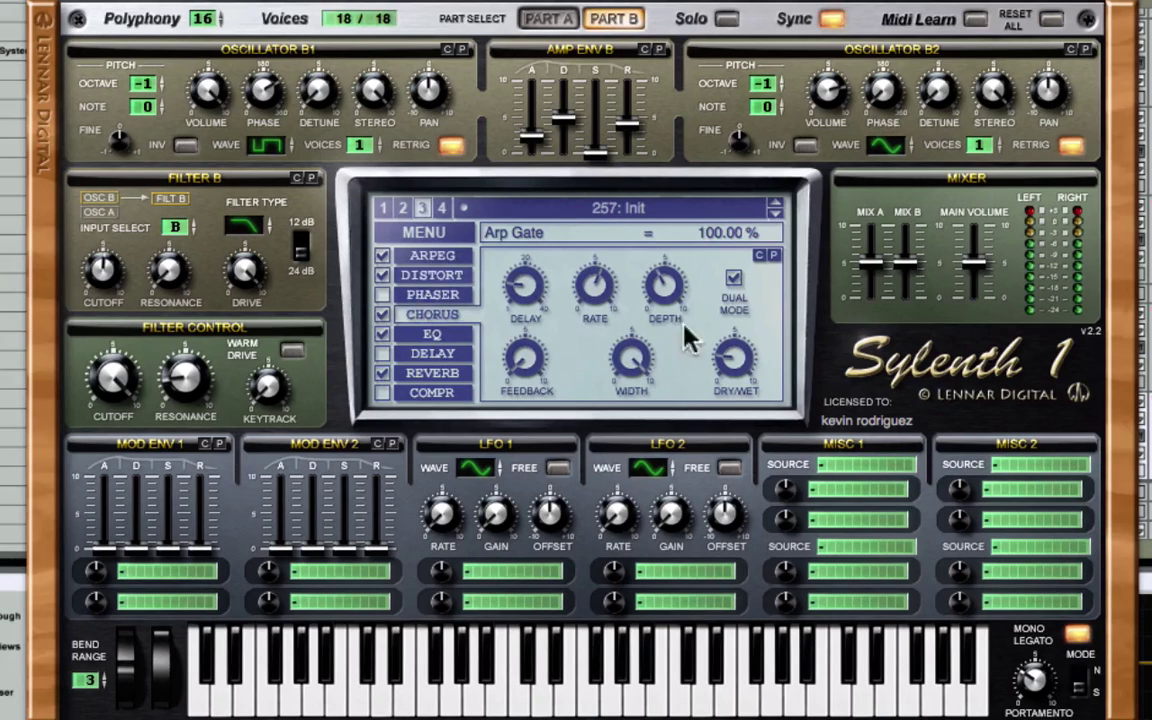
pyautogui.click(530, 290)
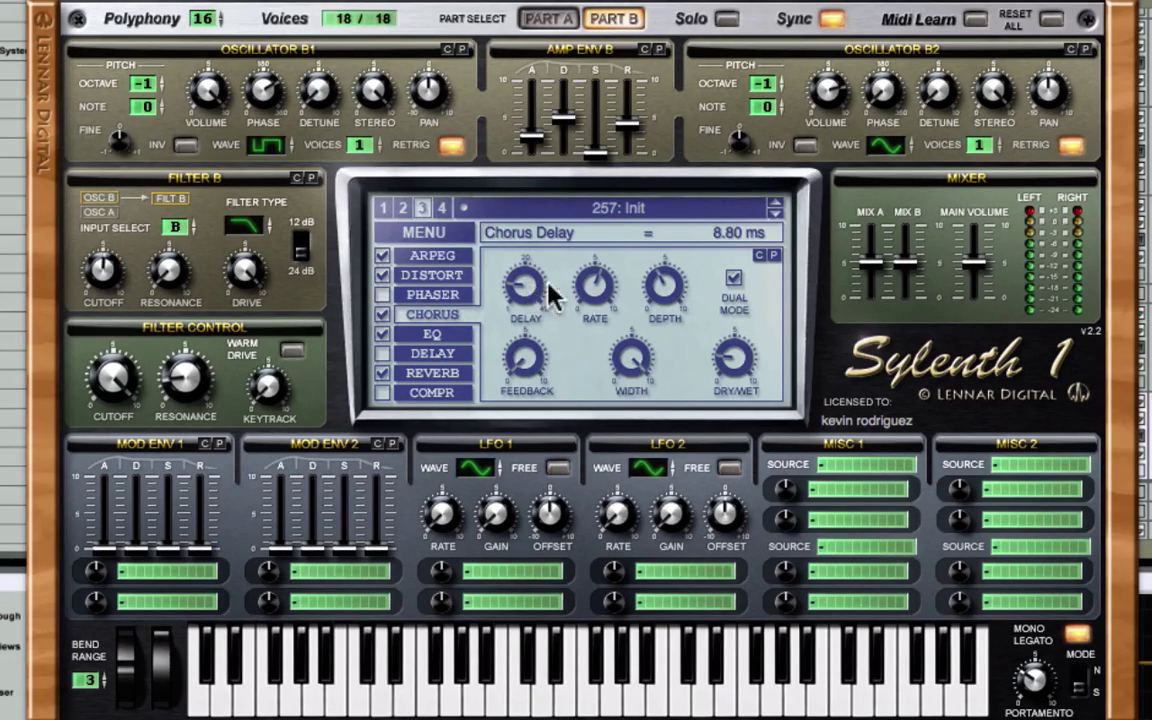
pyautogui.click(594, 287)
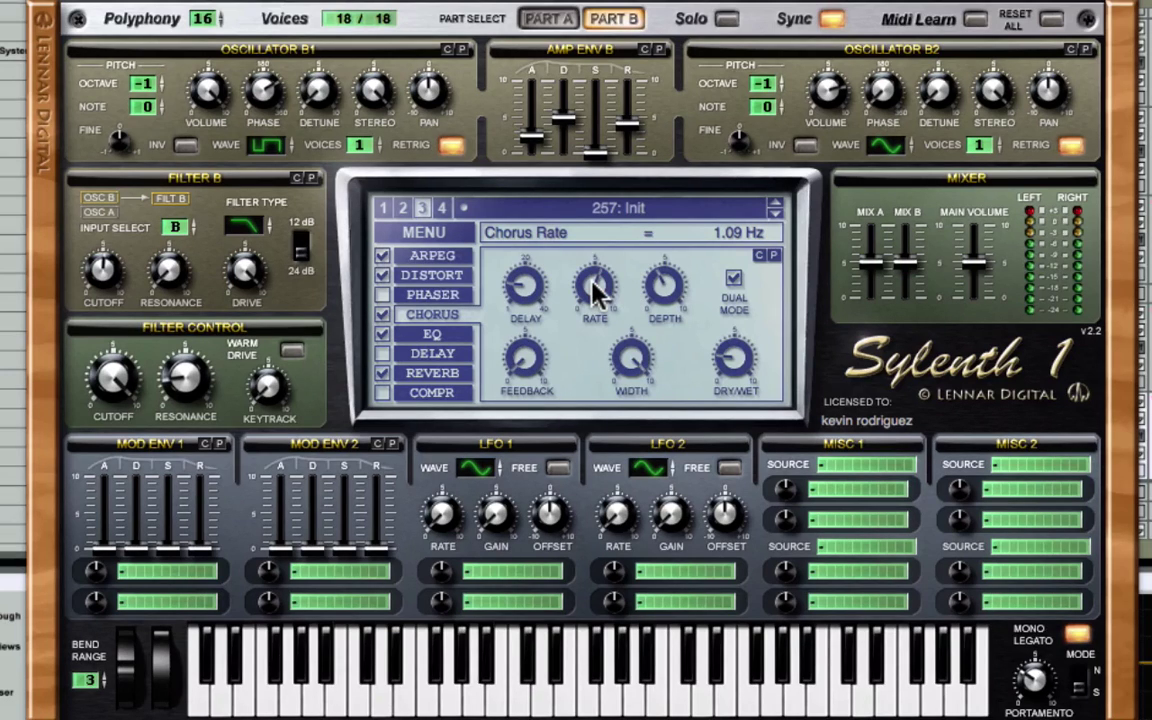
pyautogui.click(652, 287)
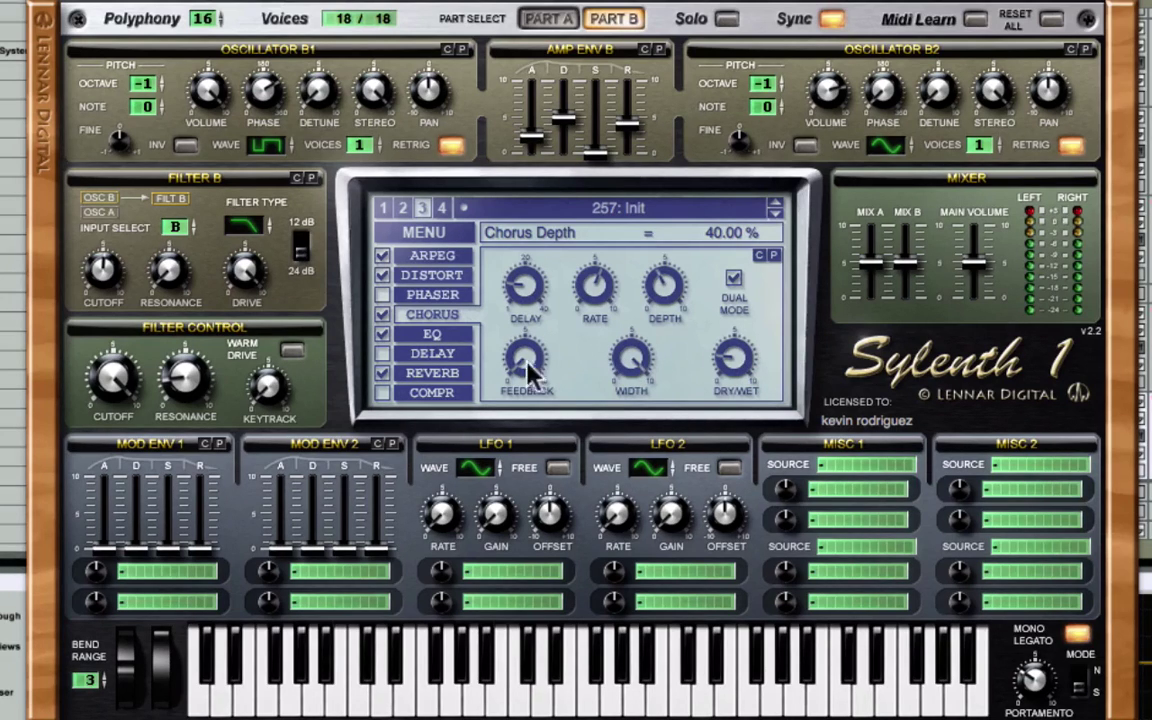
pyautogui.click(742, 374)
# Show the EQ effect and read out its bass, bass frequency, treble and treble frequency values.
pyautogui.click(436, 336)
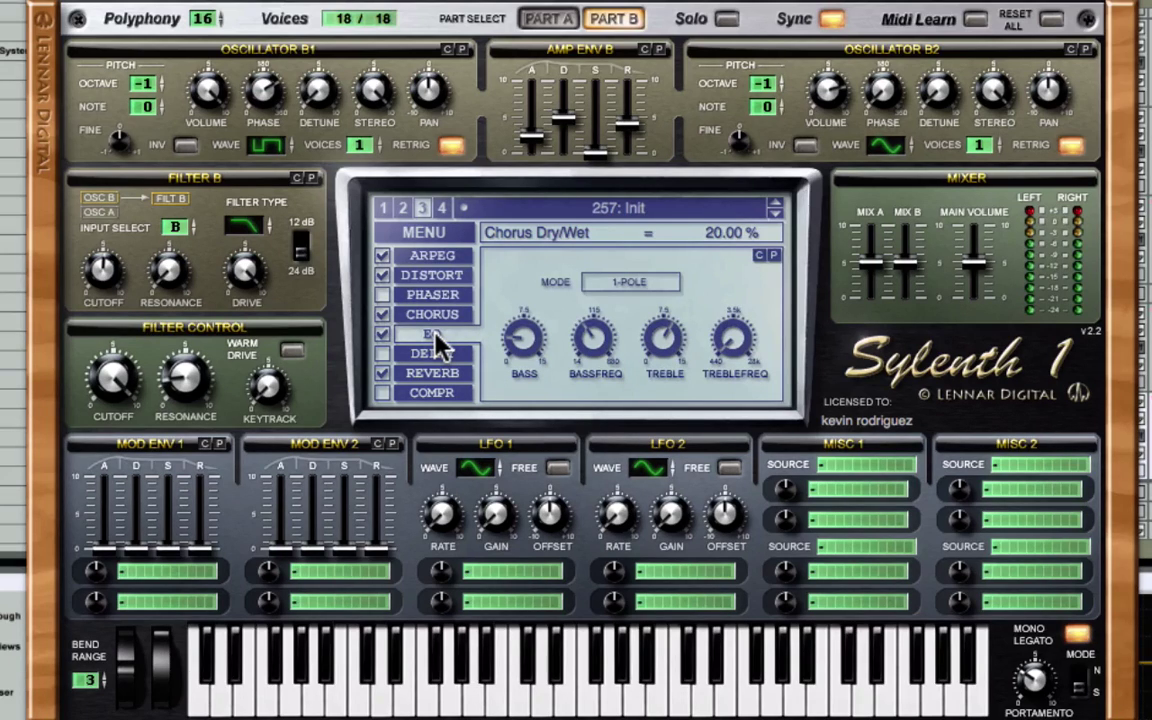
pyautogui.click(532, 343)
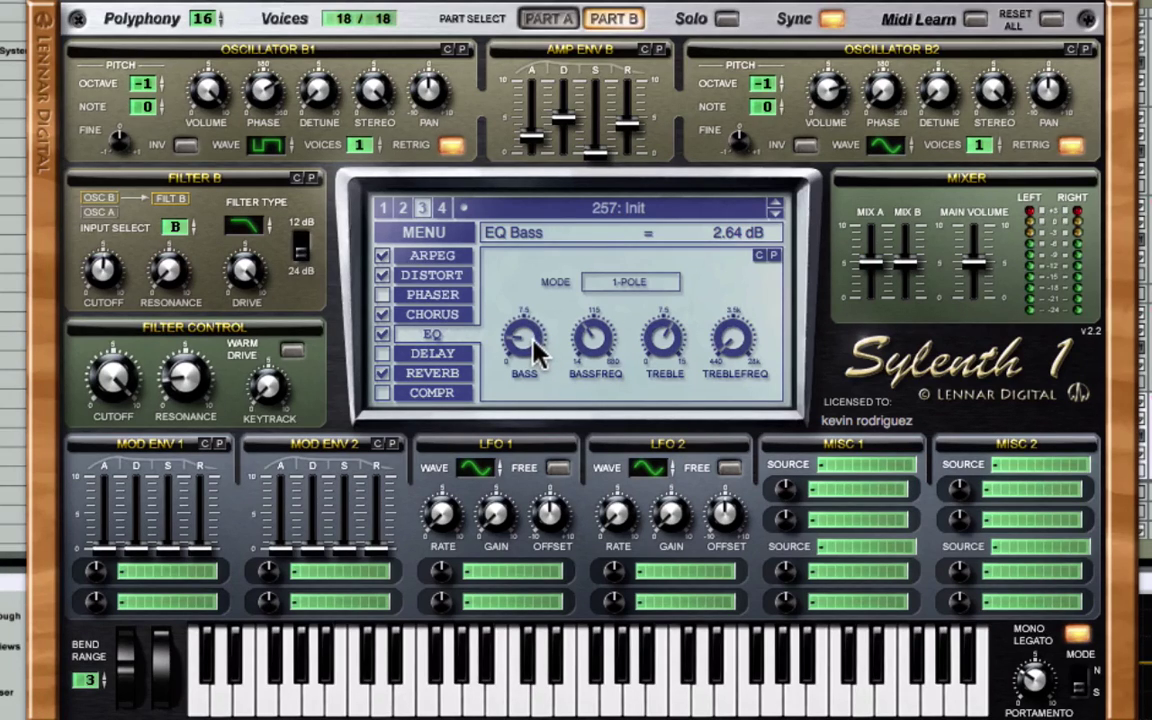
pyautogui.click(597, 344)
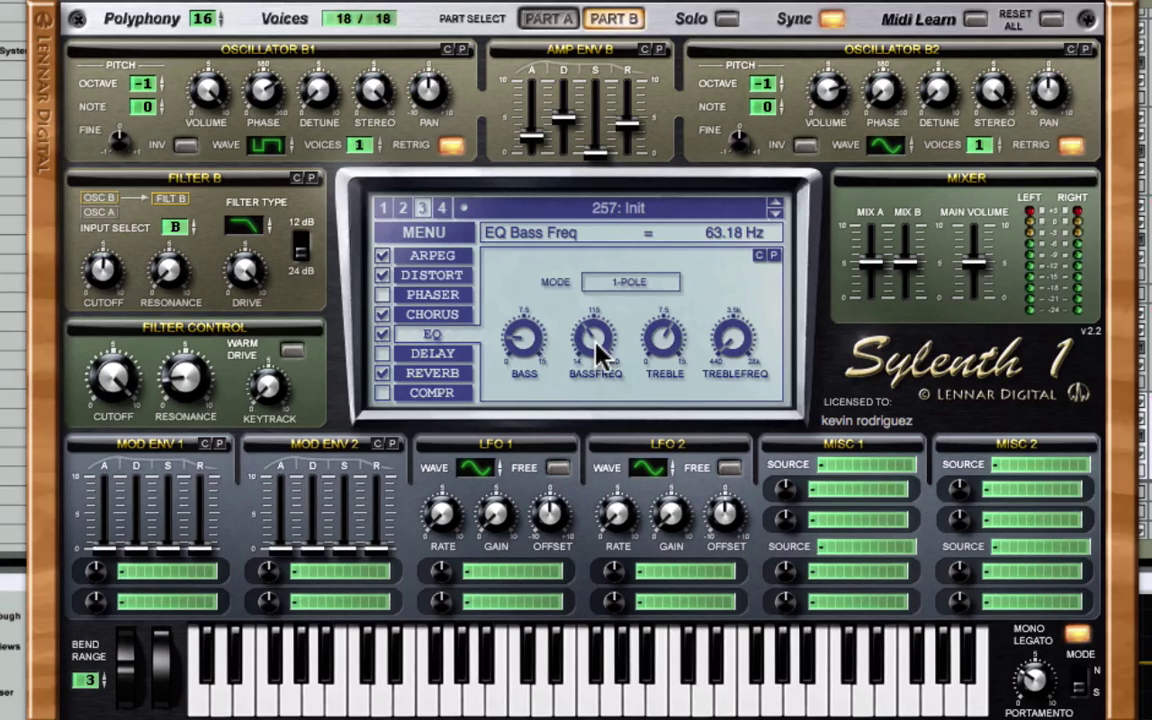
pyautogui.click(661, 342)
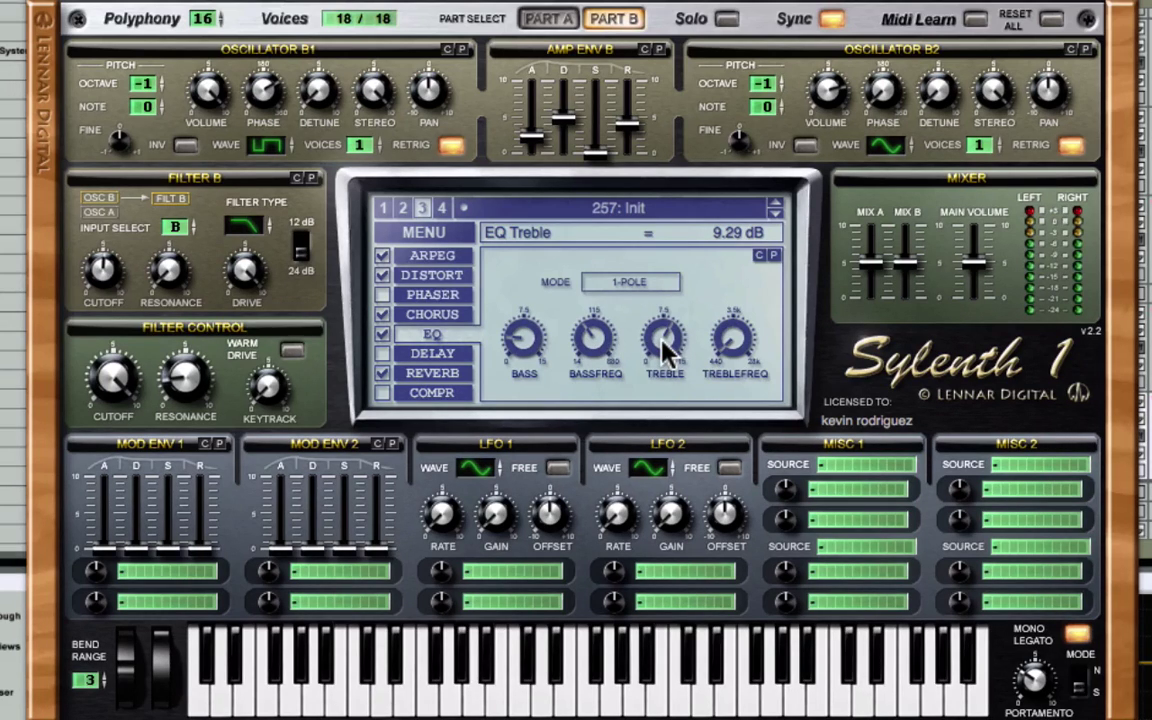
pyautogui.click(740, 345)
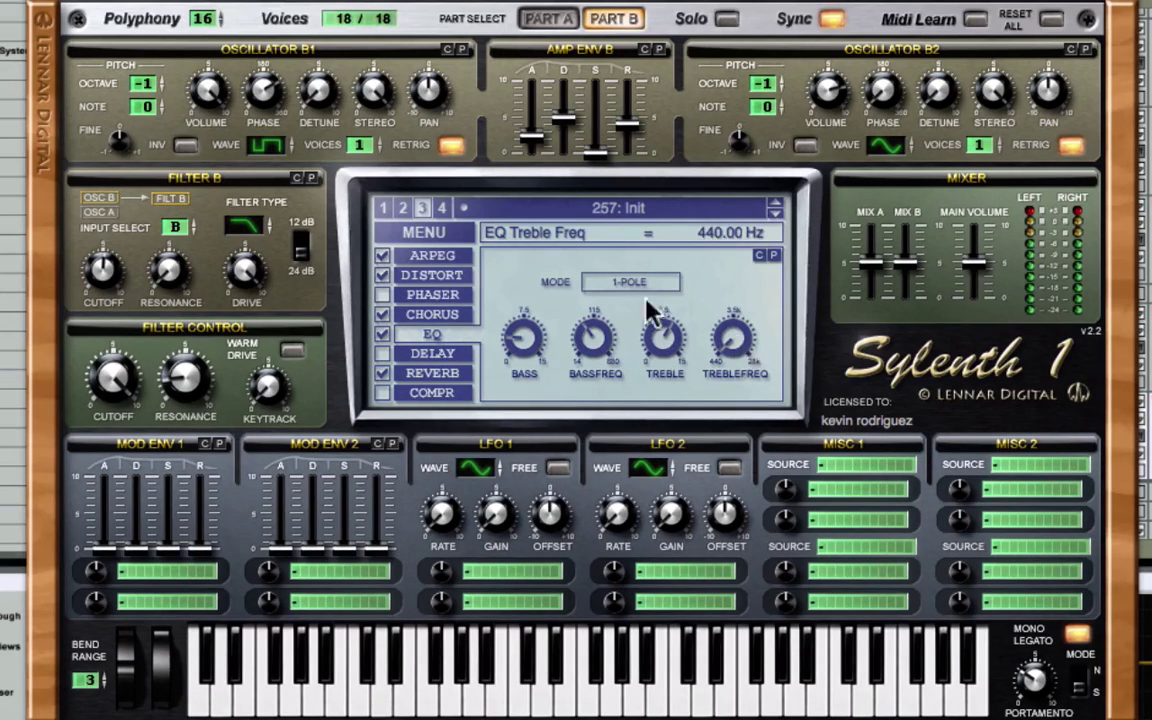
# Show the reverb effect and read out its predelay, damp and dry/wet values.
pyautogui.click(446, 373)
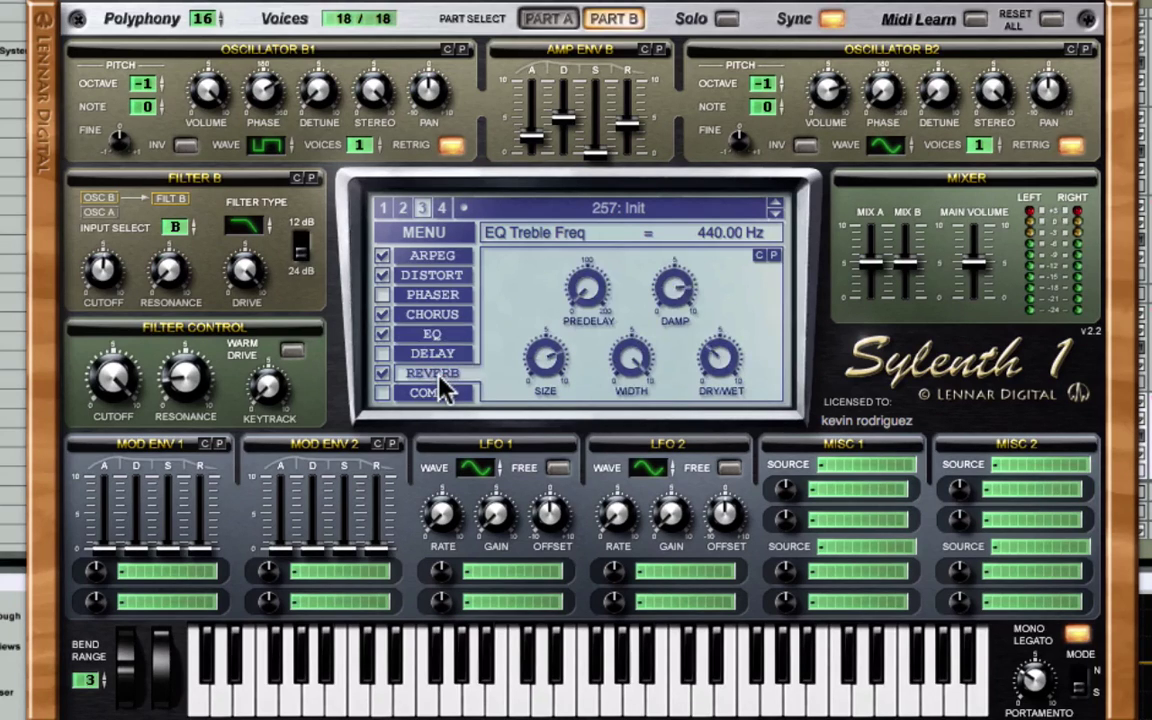
pyautogui.click(583, 290)
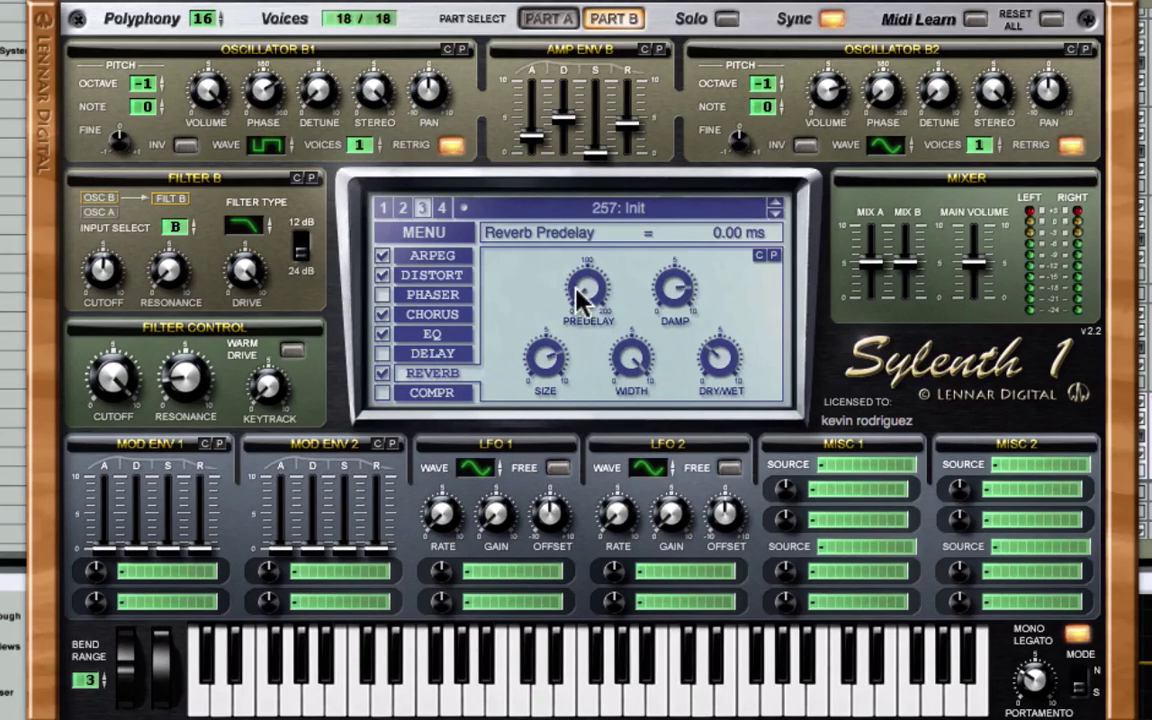
pyautogui.click(678, 291)
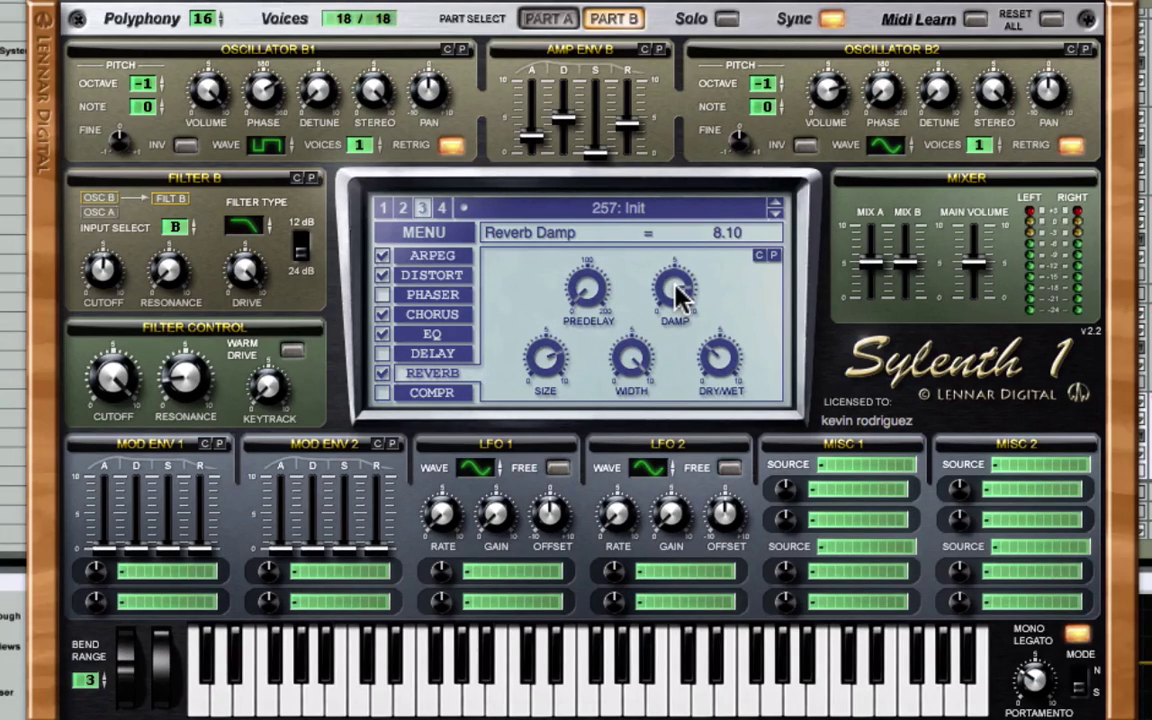
pyautogui.click(725, 366)
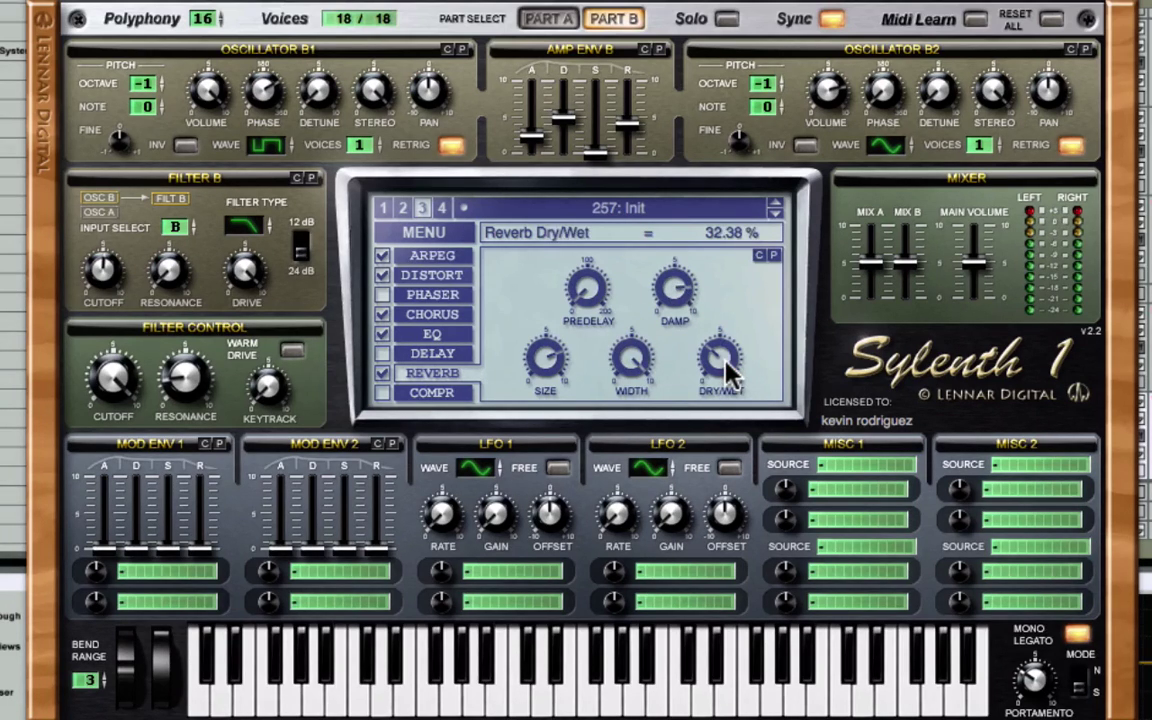
# Close the Sylenth1 window, start playback of the arrangement and unsolo track 17 to hear the full mix.
pyautogui.click(45, 12)
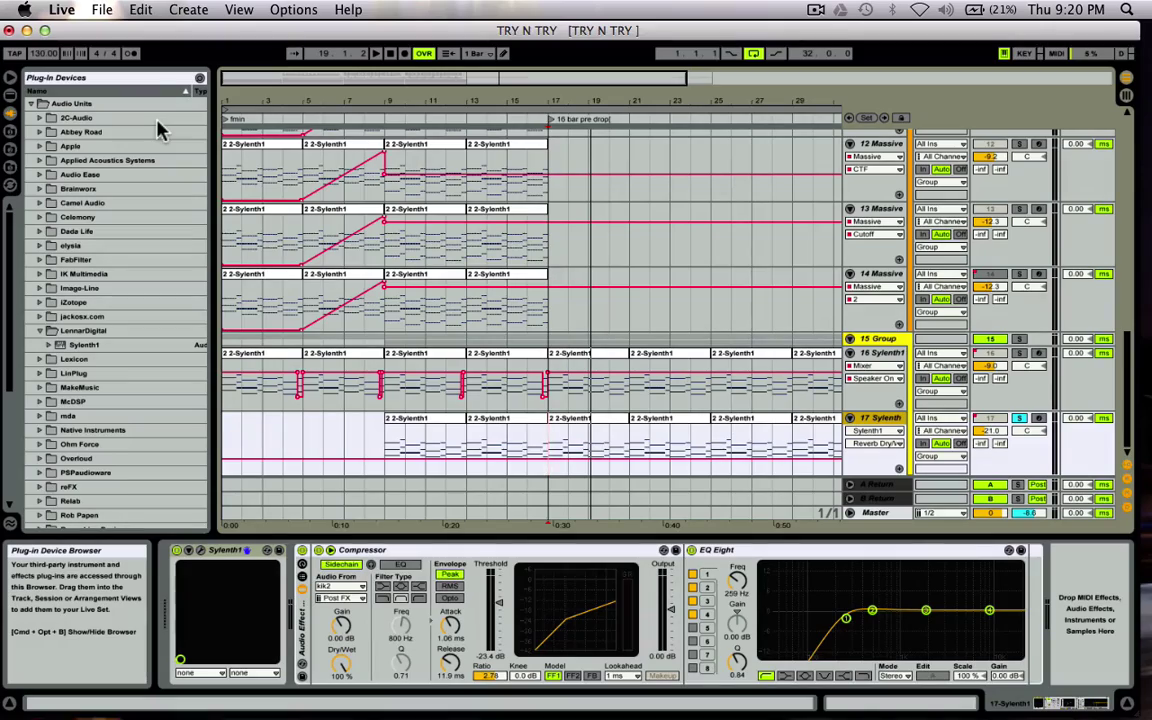
pyautogui.press('space')
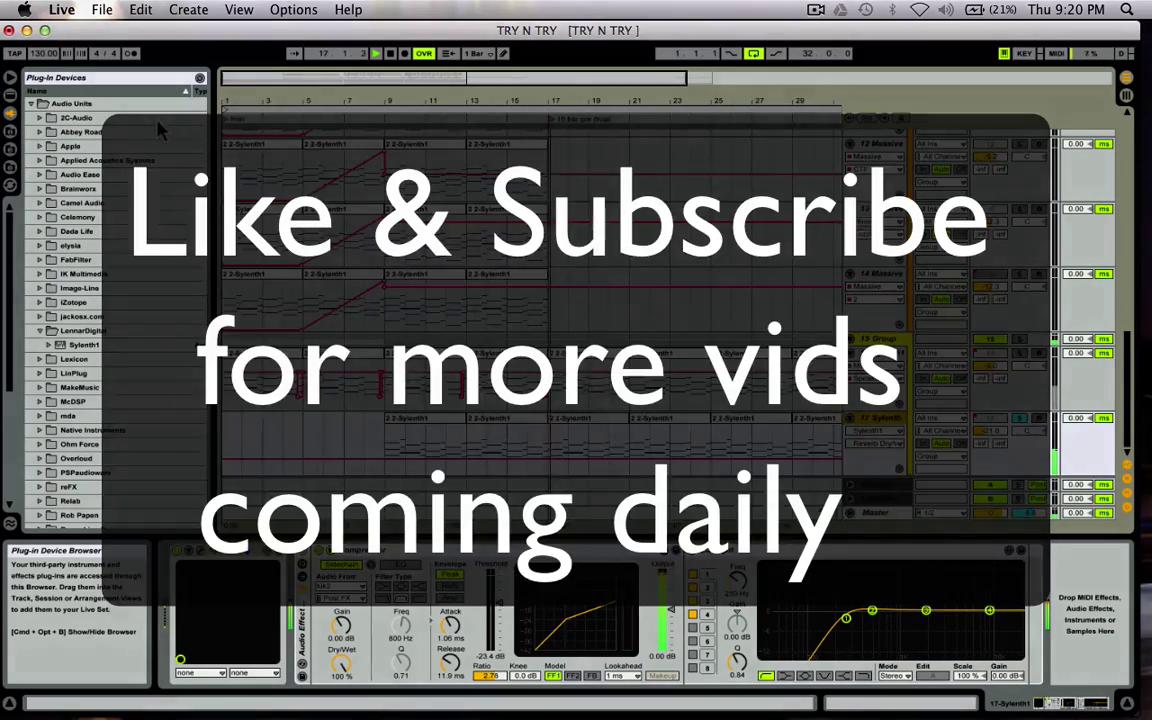
pyautogui.click(1016, 418)
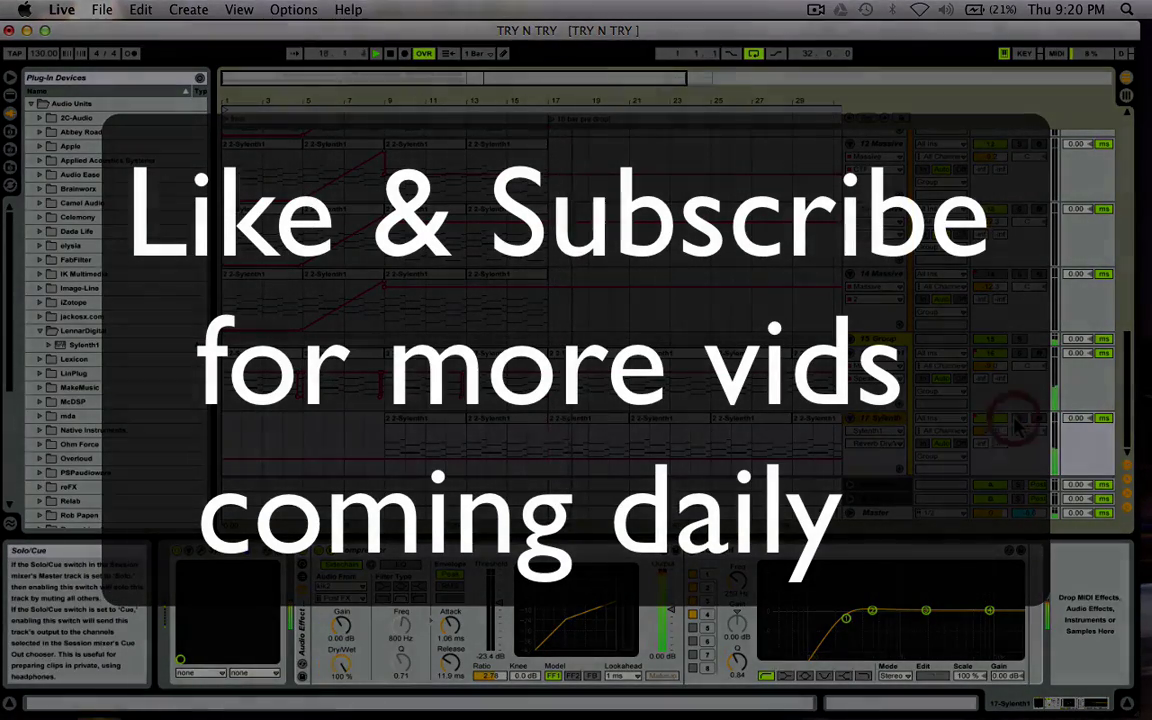